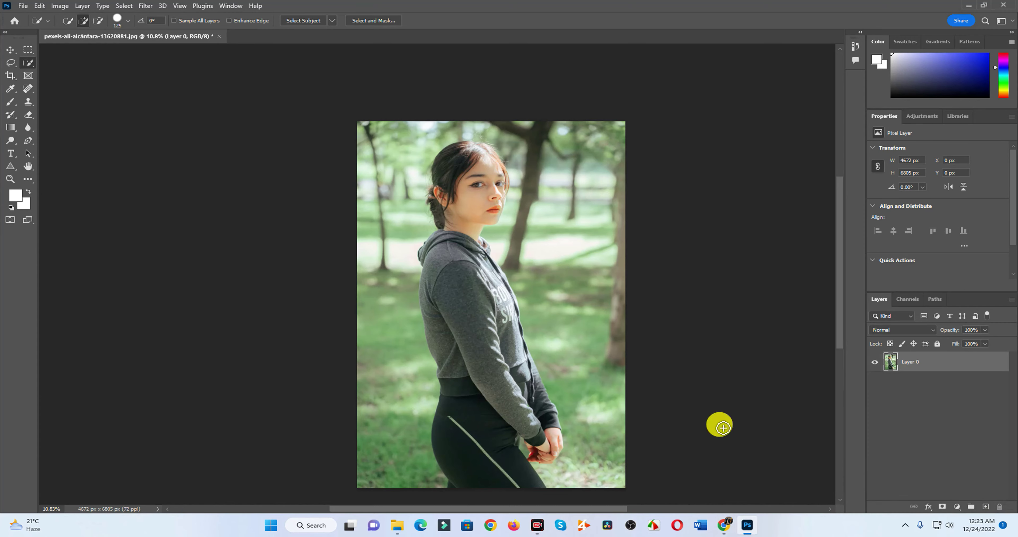
Duplicate the park photo layer and zoom in to inspect the girl's hair
key(ctrl+j)
click(874, 382)
scroll(518, 195, up, 5)
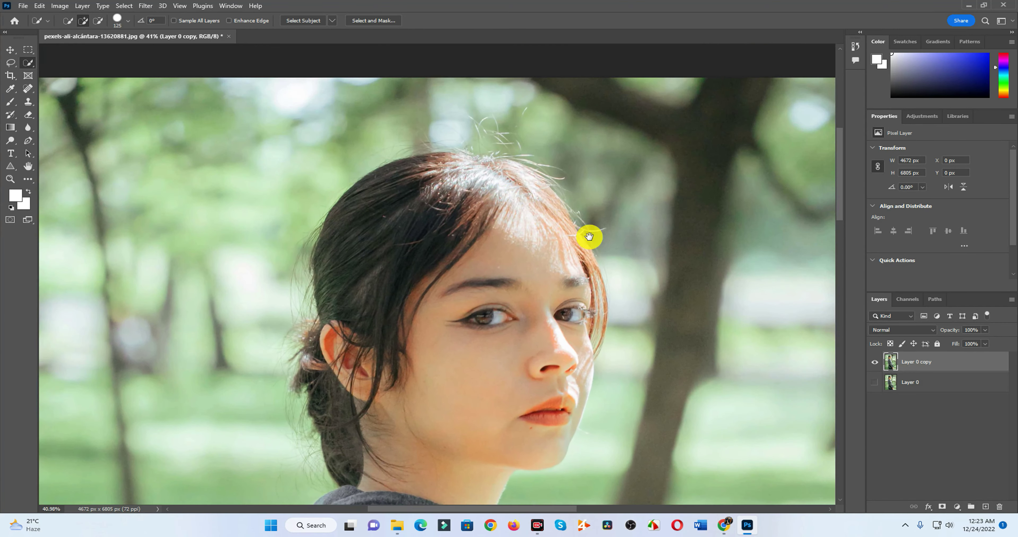
drag(588, 236, 341, 260)
scroll(412, 314, down, 5)
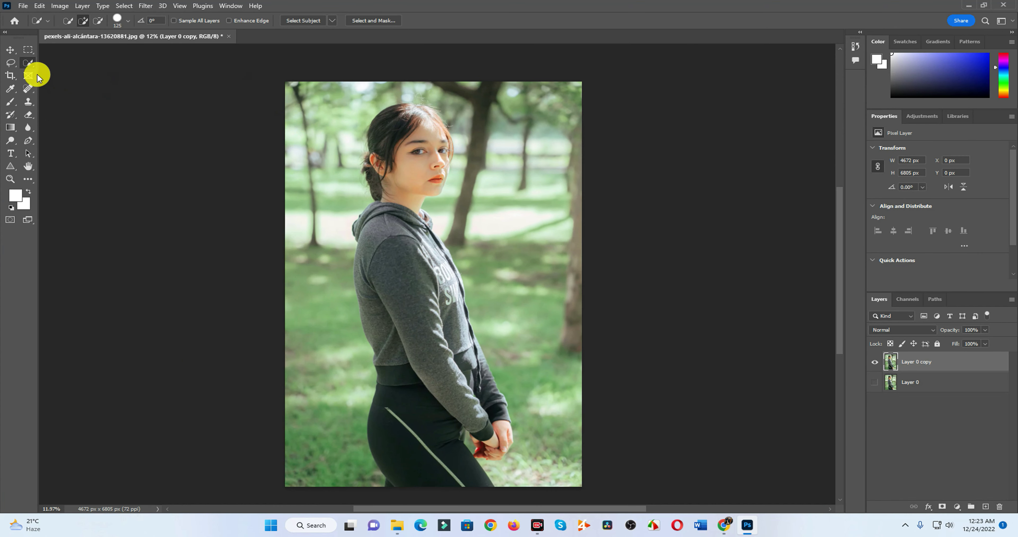
Mask the girl out with Object Selection and add an empty layer beneath the copy
key(shift+w)
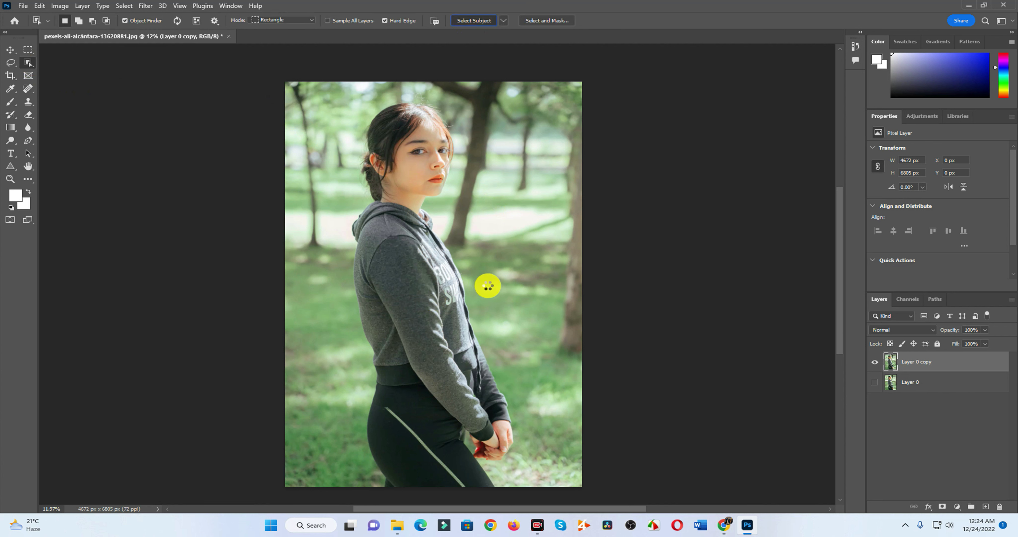
click(410, 154)
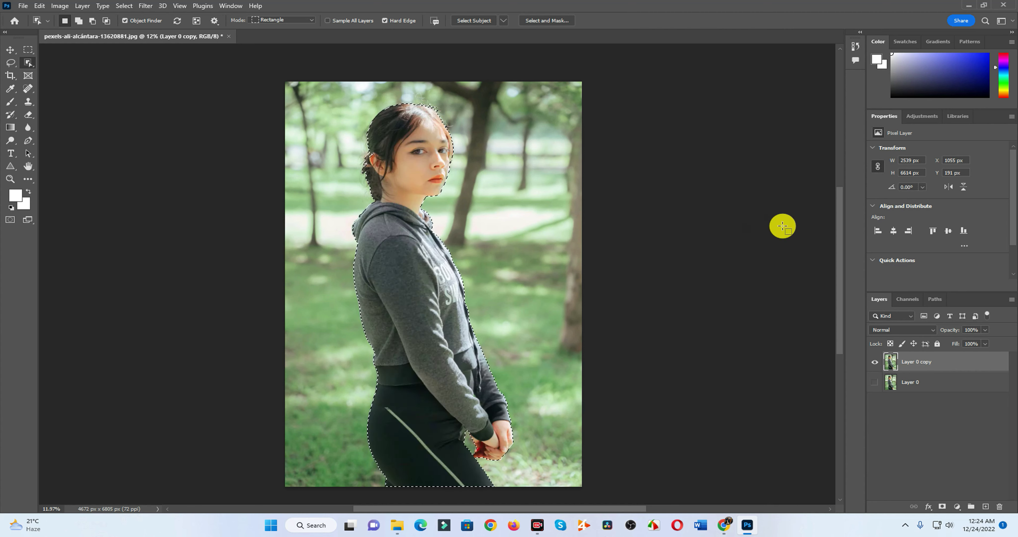
click(942, 506)
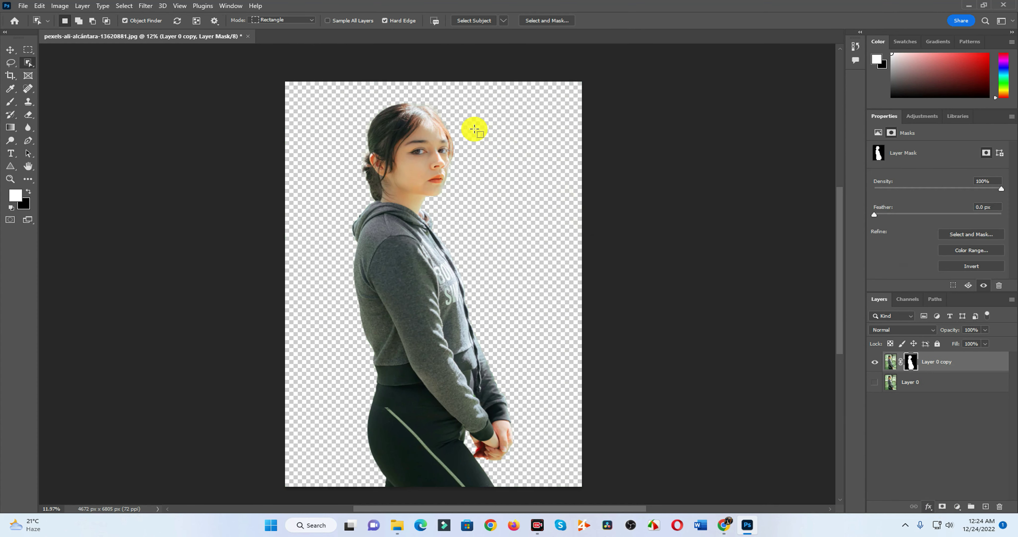
click(987, 508)
drag(909, 362, 902, 395)
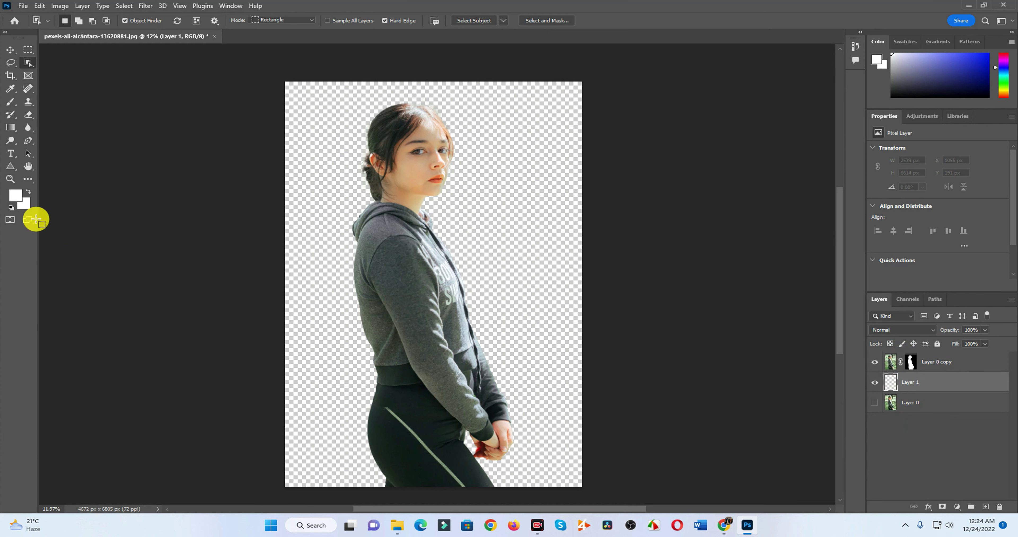
Set the foreground colour to cyan
click(16, 195)
click(698, 242)
mouse_move(802, 253)
mouse_down()
mouse_move(804, 274)
mouse_move(802, 239)
mouse_up()
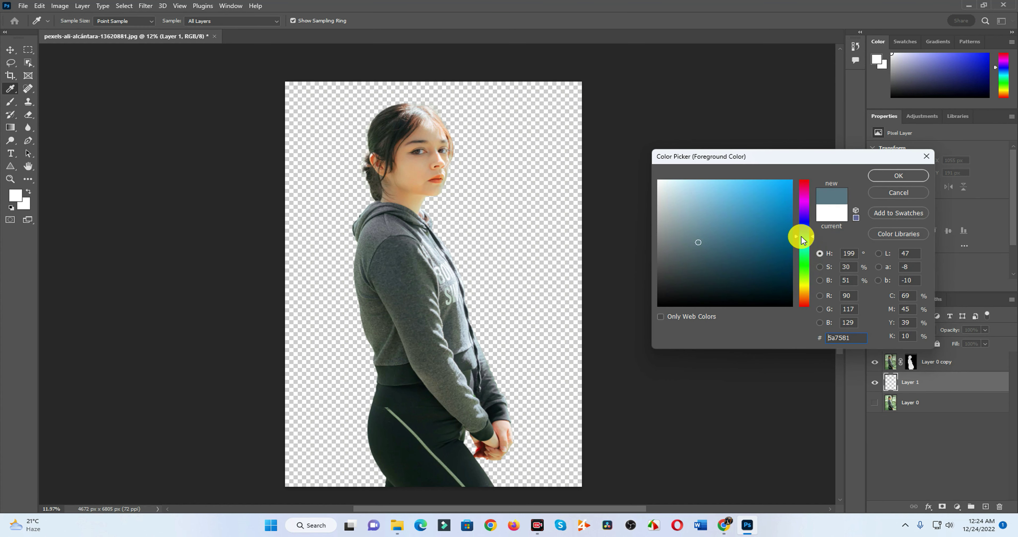
click(898, 175)
key(w)
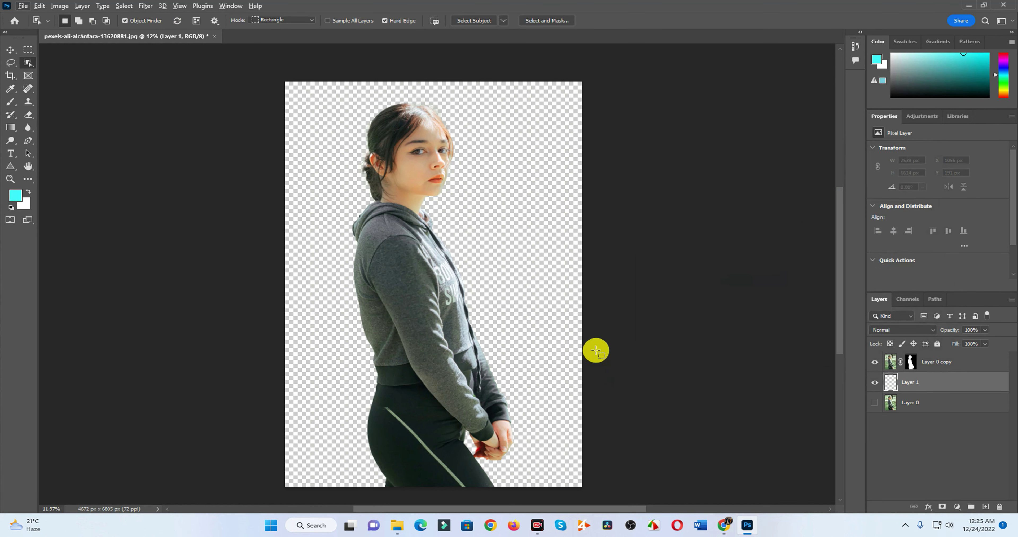
Fill Layer 1 white, add Layer 2 on top, and hide the original photo
key(ctrl+BackSpace)
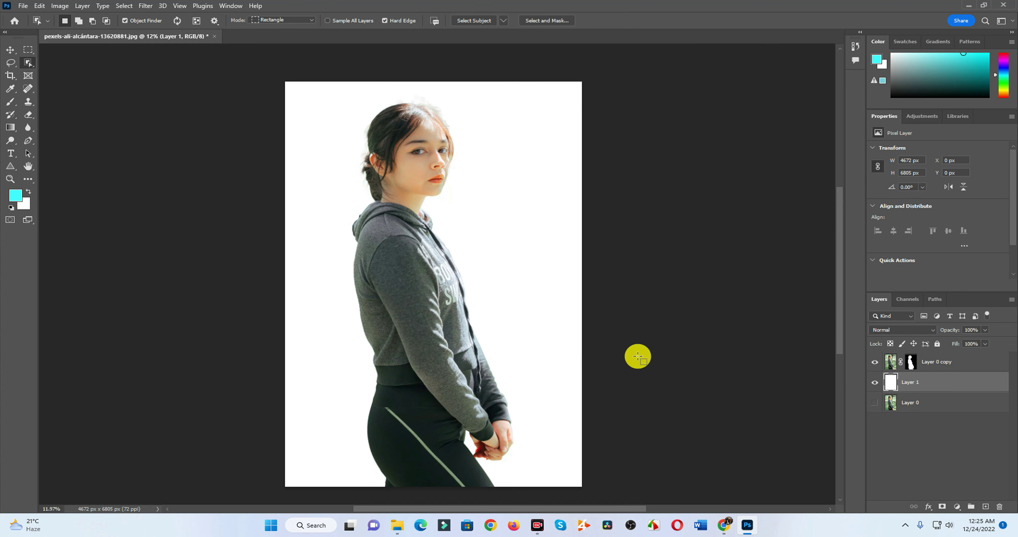
click(874, 382)
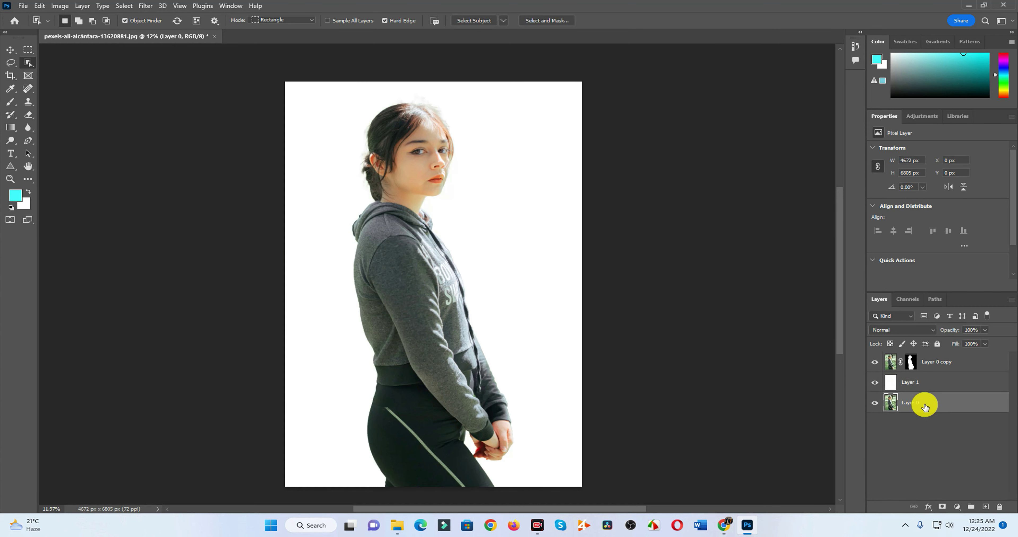
click(968, 362)
click(985, 506)
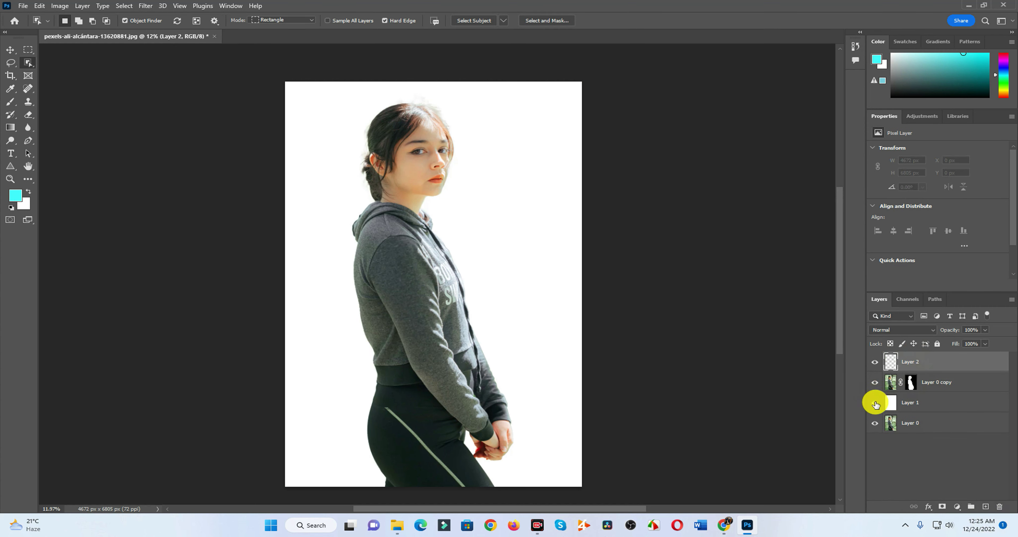
click(874, 422)
click(874, 402)
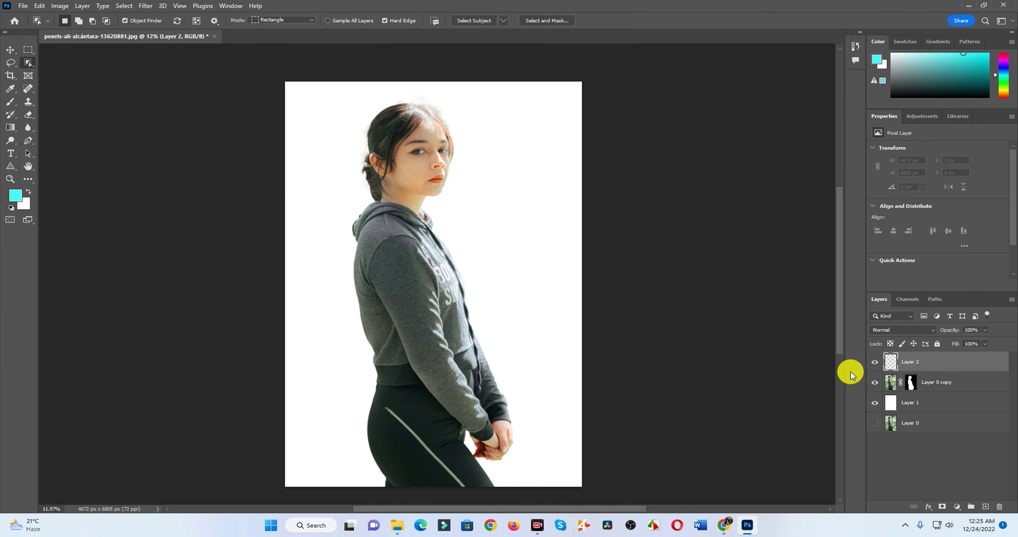
Crop the canvas wider on both sides and refill Layer 1 with white
click(10, 75)
drag(285, 281, 209, 277)
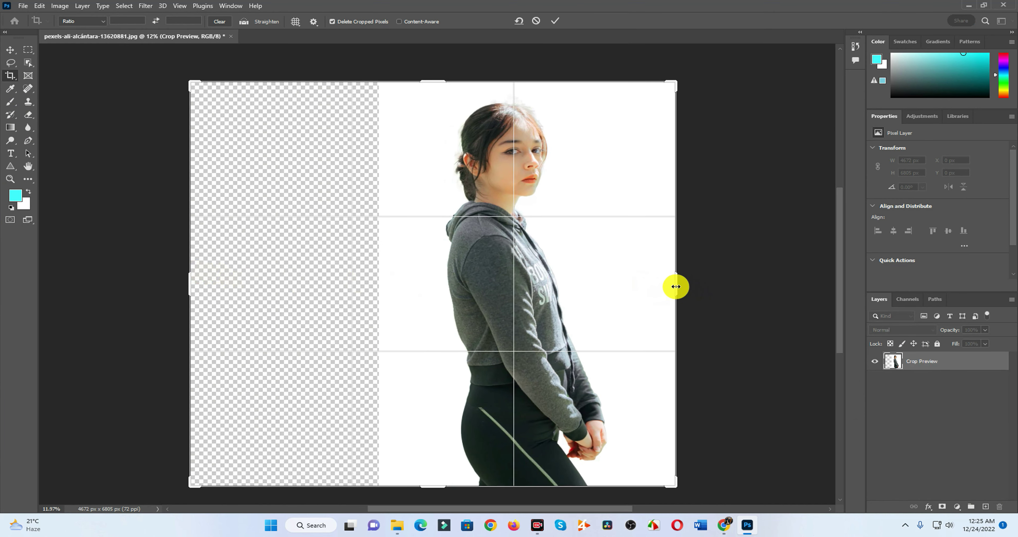
drag(676, 287, 750, 287)
drag(153, 286, 237, 287)
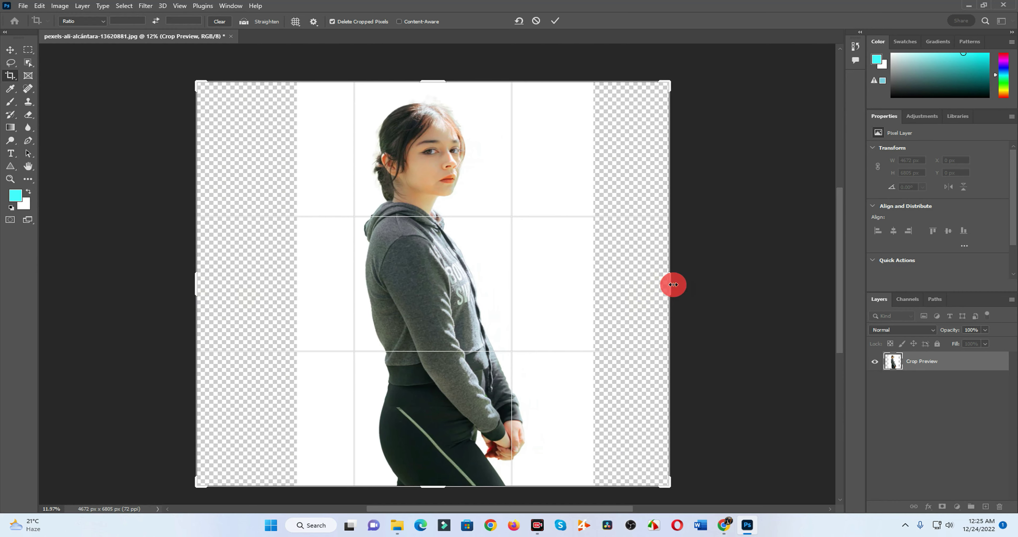
drag(673, 284, 662, 285)
drag(207, 284, 227, 283)
key(Return)
key(v)
click(935, 407)
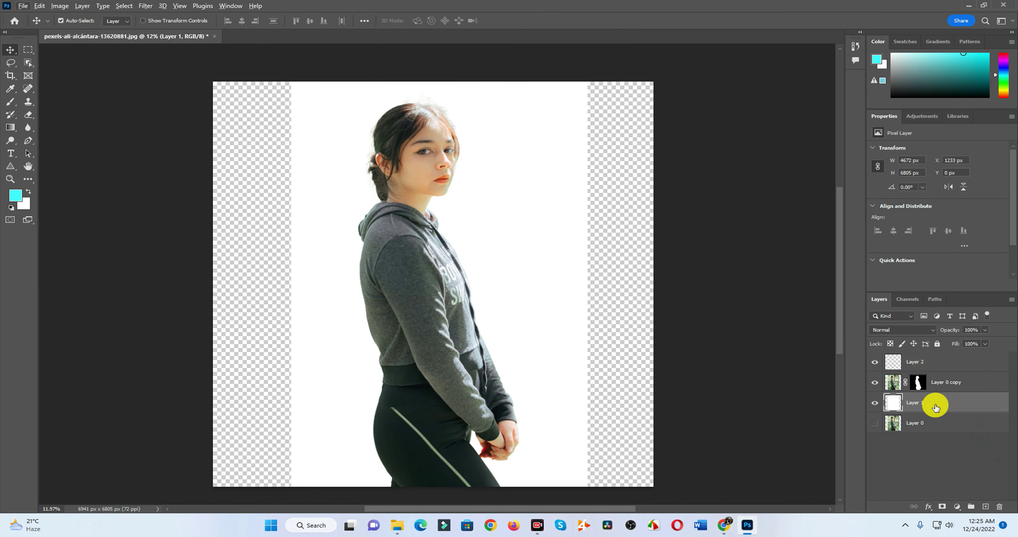
key(alt+BackSpace)
key(ctrl+BackSpace)
Extend the canvas upward to 6941 × 7316 px and cover the new strip with white
drag(448, 113, 466, 139)
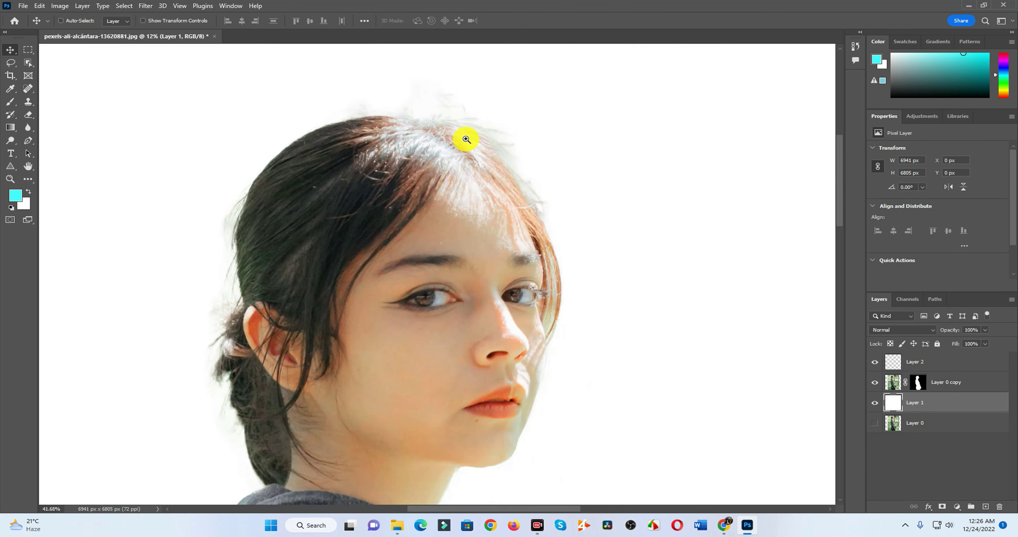
key(ctrl+0)
key(c)
drag(431, 84, 432, 70)
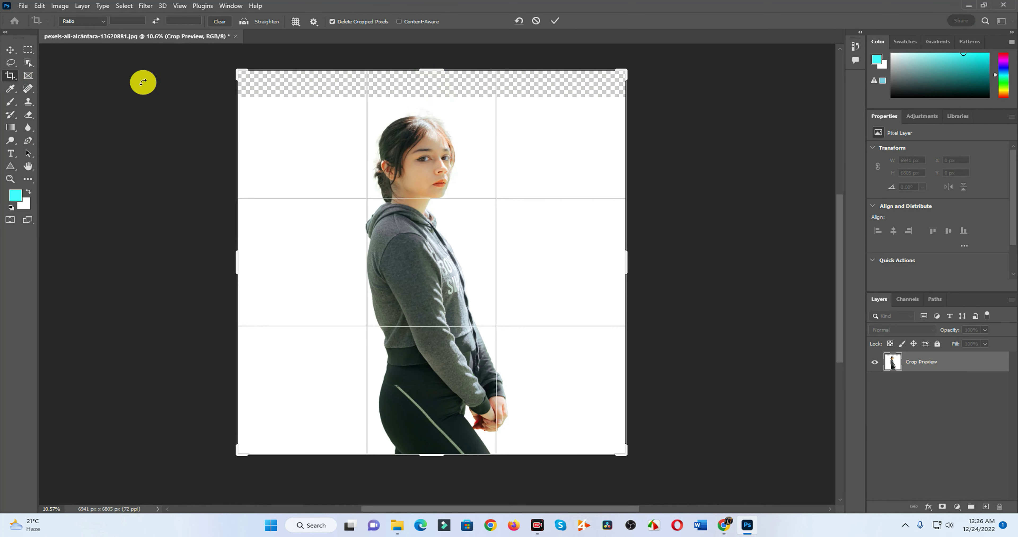
key(Return)
key(v)
key(alt+BackSpace)
key(ctrl+BackSpace)
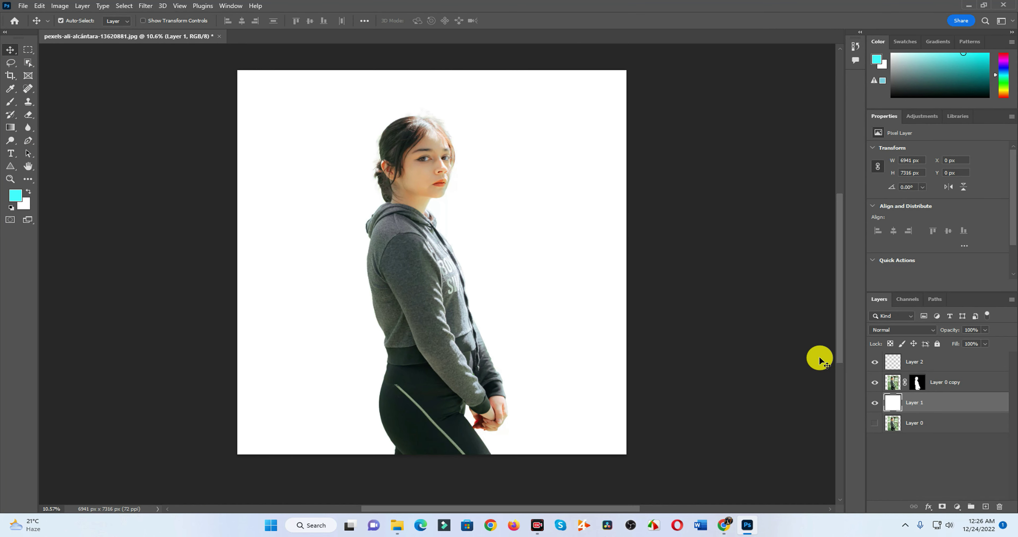
click(935, 365)
key(u)
drag(328, 105, 596, 173)
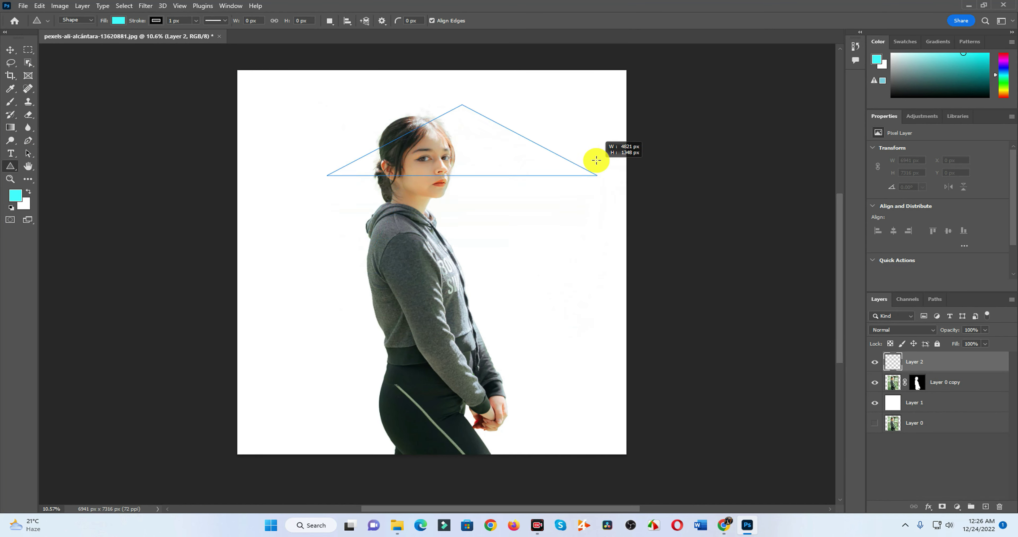
click(10, 49)
mouse_move(476, 197)
mouse_down()
mouse_move(438, 197)
mouse_move(430, 241)
mouse_move(456, 232)
mouse_up()
key(ctrl+t)
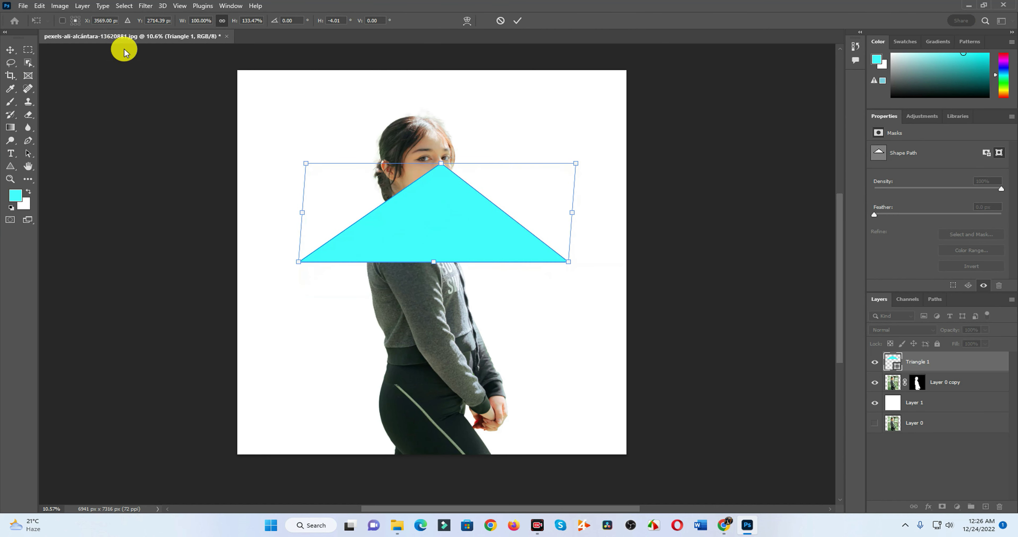
click(11, 49)
click(472, 189)
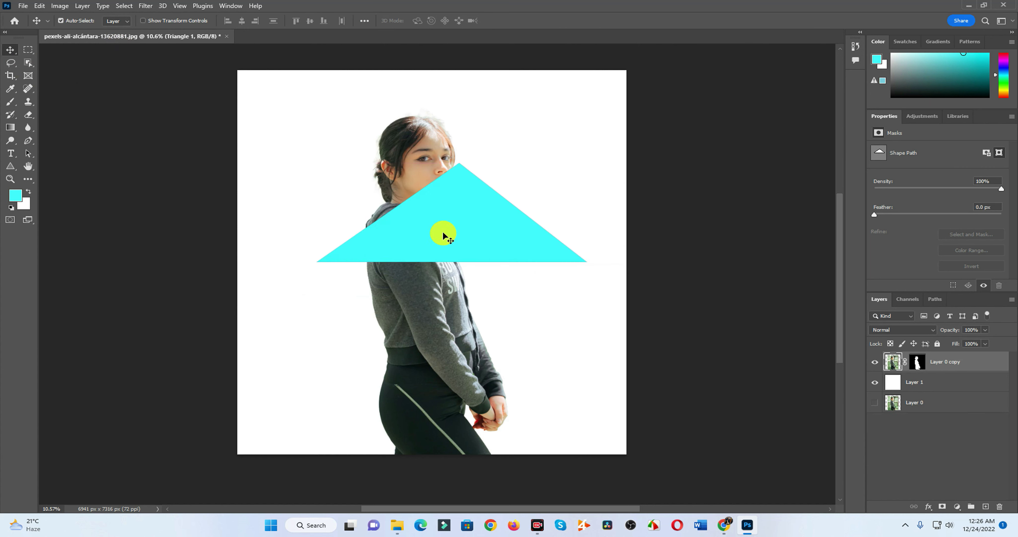
key(Delete)
click(11, 166)
click(985, 506)
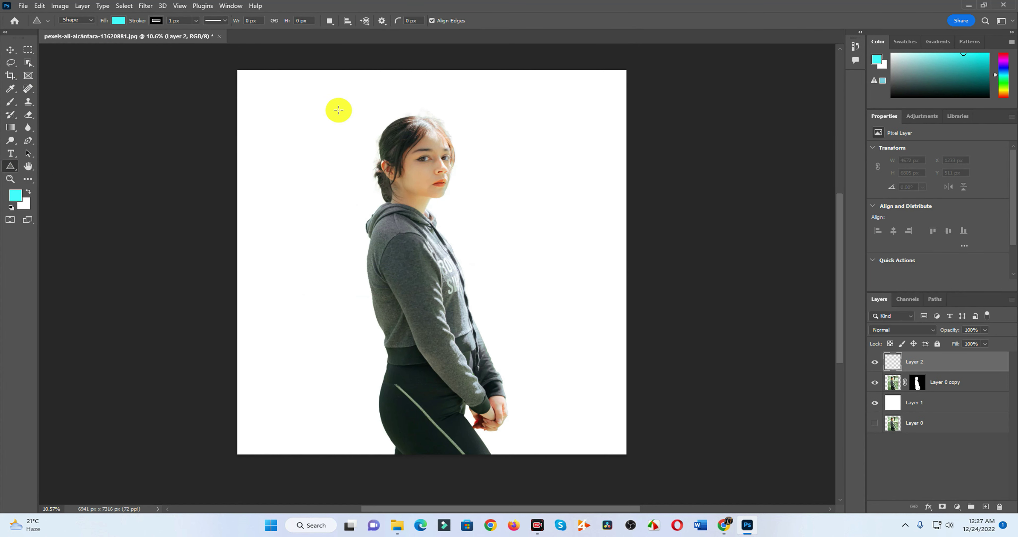
Draw a triangle over the girl with no fill and a 199.38 px cyan outline
click(119, 20)
click(50, 39)
click(156, 21)
click(86, 75)
click(195, 20)
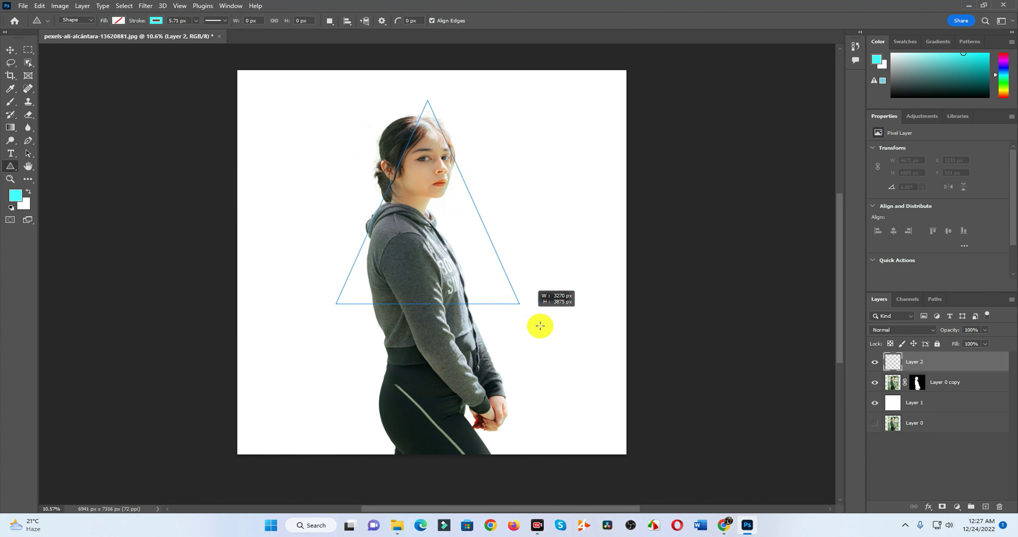
drag(336, 100, 623, 239)
drag(197, 35, 229, 39)
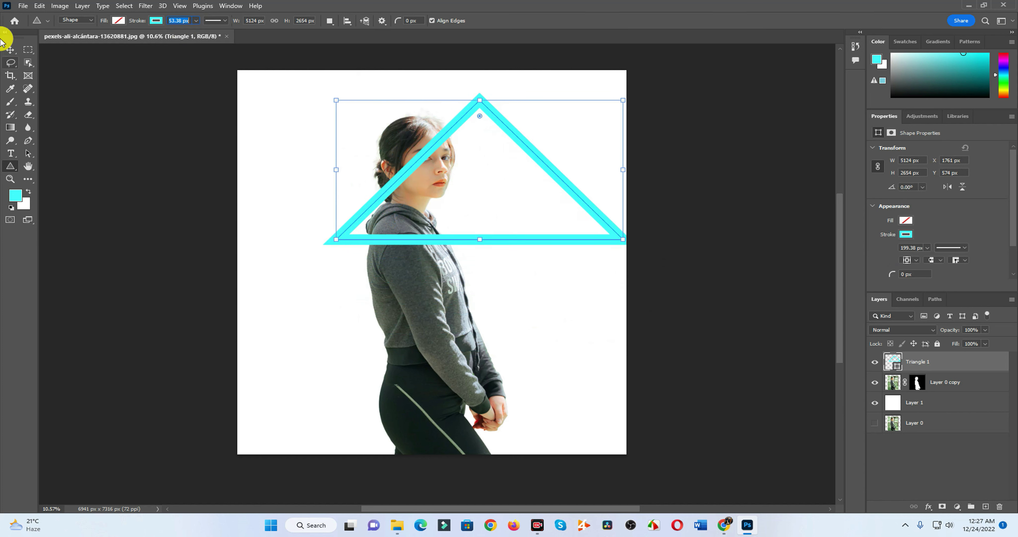
drag(614, 245, 545, 238)
Free Transform the triangle into a wide flat shape behind her head
key(ctrl+t)
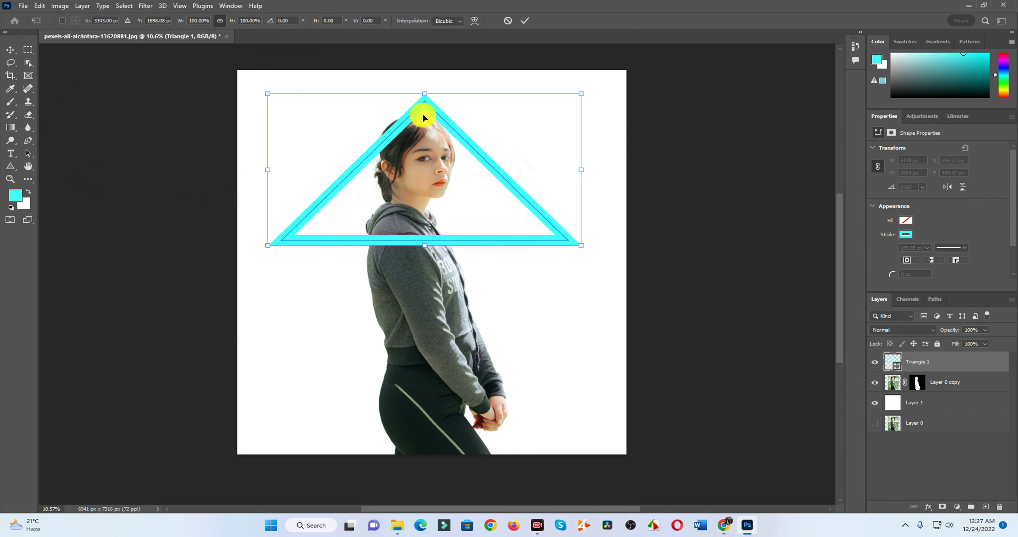
mouse_move(425, 95)
mouse_down()
mouse_move(443, 127)
mouse_move(434, 102)
mouse_up()
mouse_move(431, 247)
mouse_down()
mouse_move(441, 120)
mouse_move(438, 229)
mouse_up()
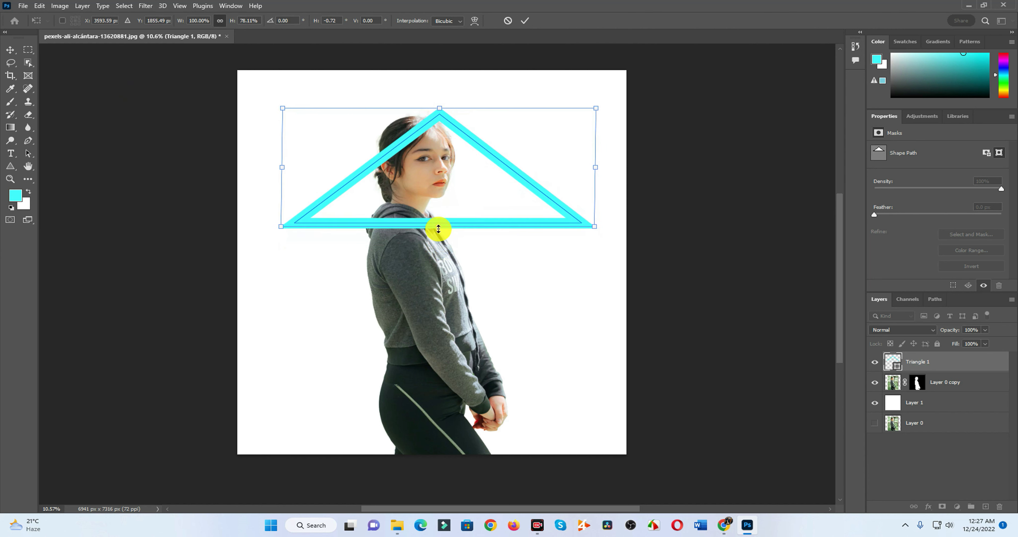
key(Return)
drag(573, 226, 557, 215)
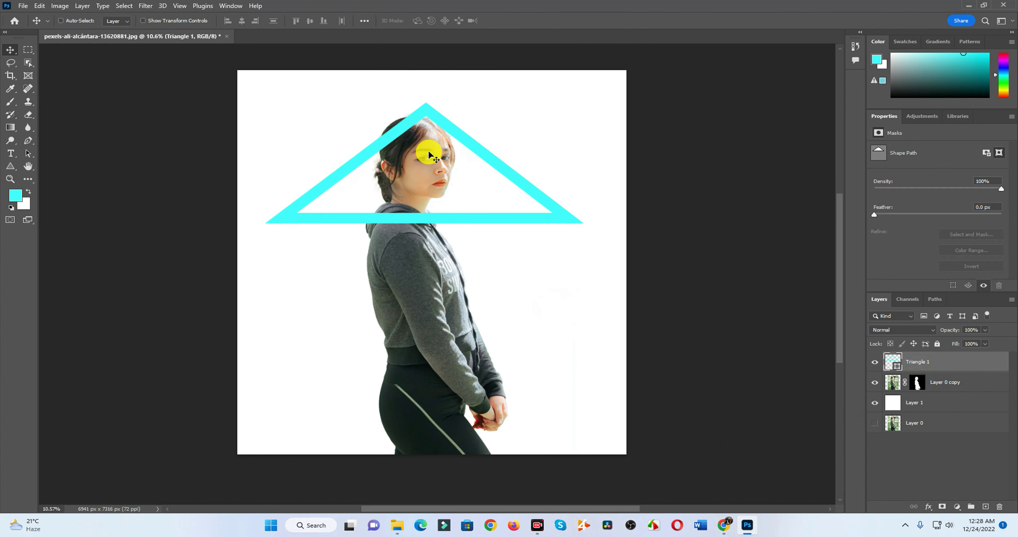
Load the girl as a selection and rasterize the Triangle 1 layer
scroll(429, 154, up, 2)
ctrl+click(917, 385)
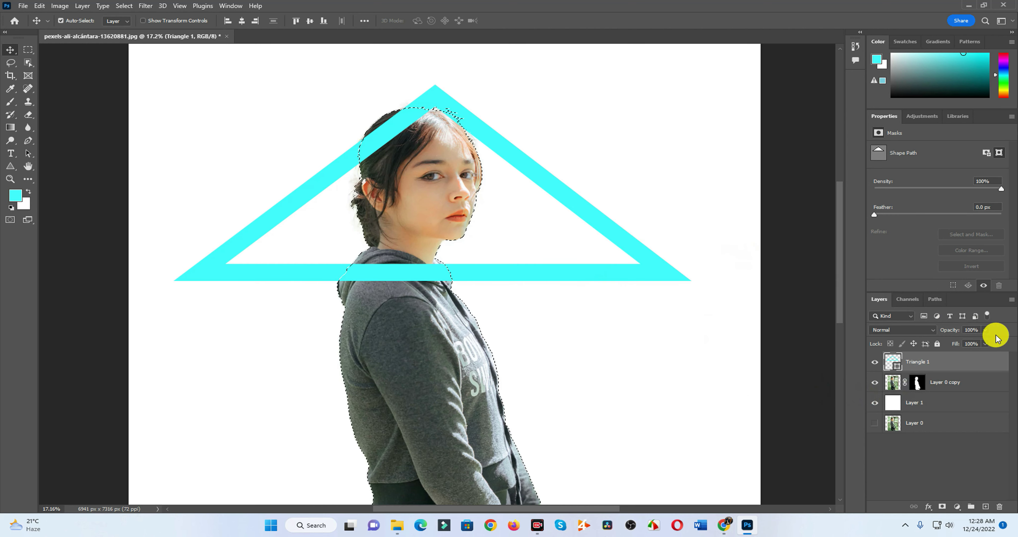
click(28, 115)
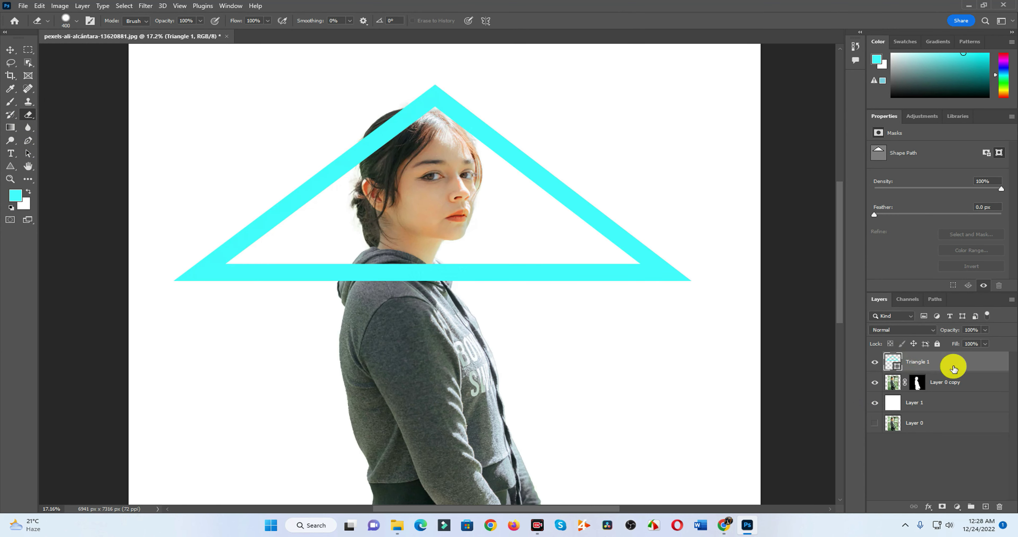
right_click(944, 361)
click(849, 228)
right_click(945, 357)
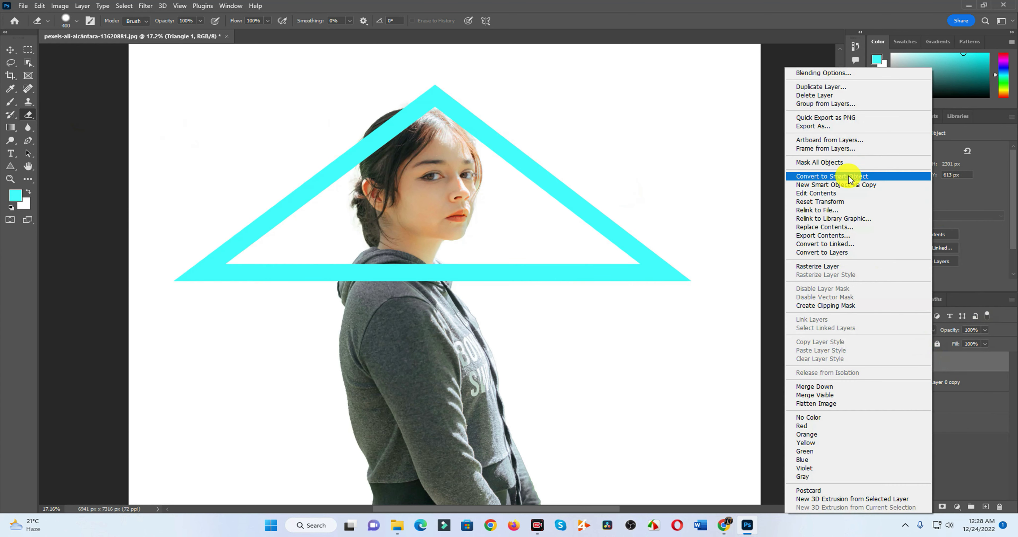
click(903, 368)
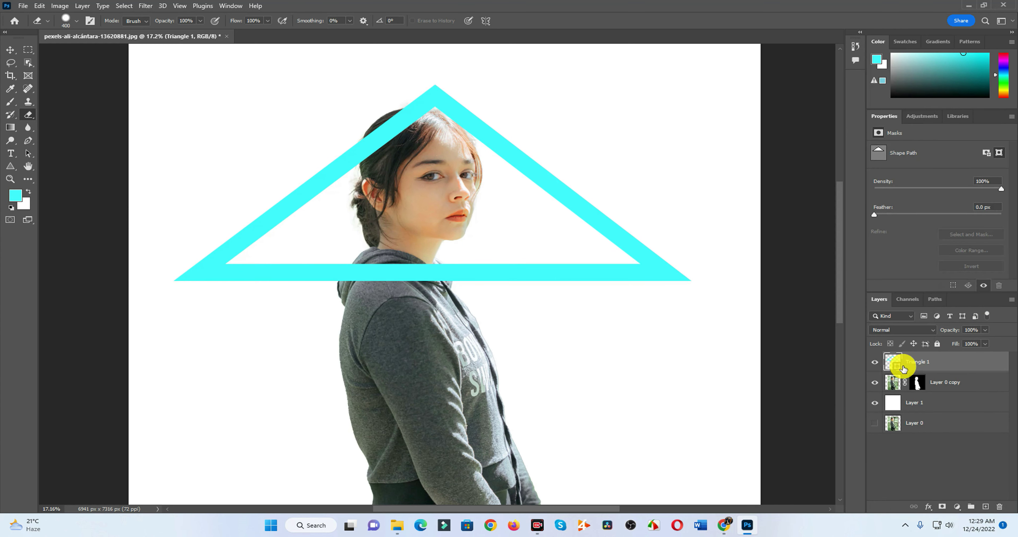
right_click(917, 385)
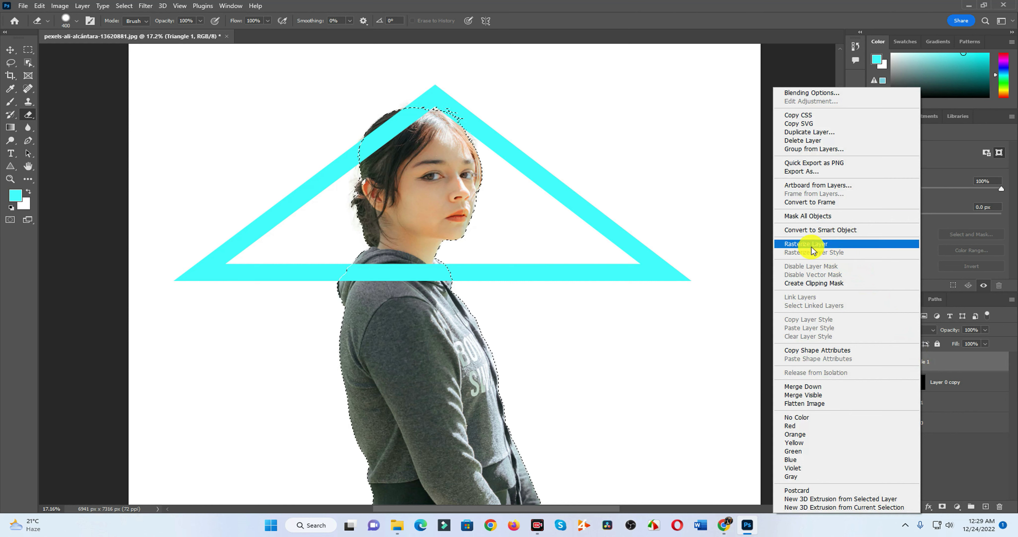
click(844, 245)
Erase the triangle over the girl's hair, then deselect
mouse_move(376, 135)
mouse_down()
mouse_move(445, 125)
mouse_move(356, 275)
mouse_move(434, 257)
mouse_up()
key(ctrl+z)
drag(367, 175, 463, 125)
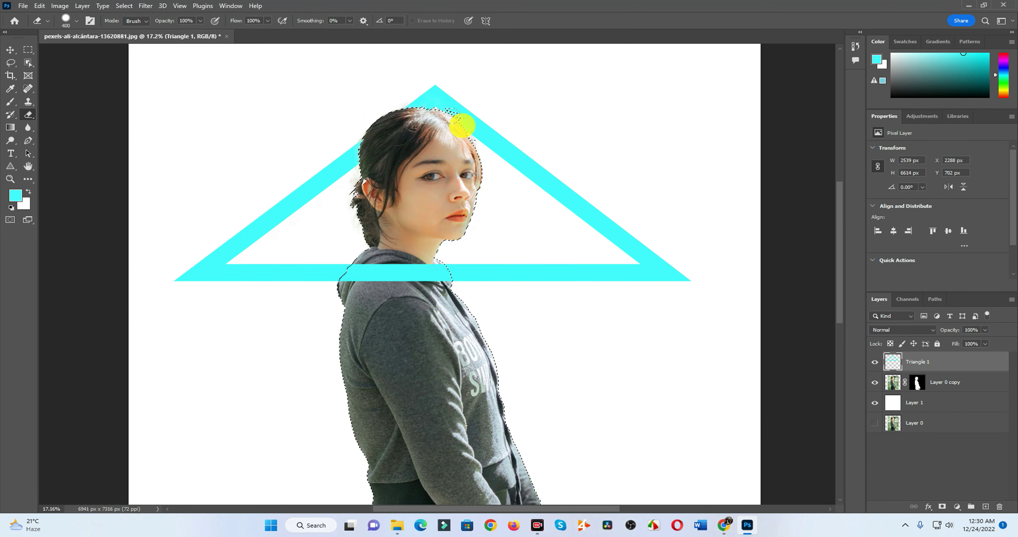
key(v)
key(ctrl+d)
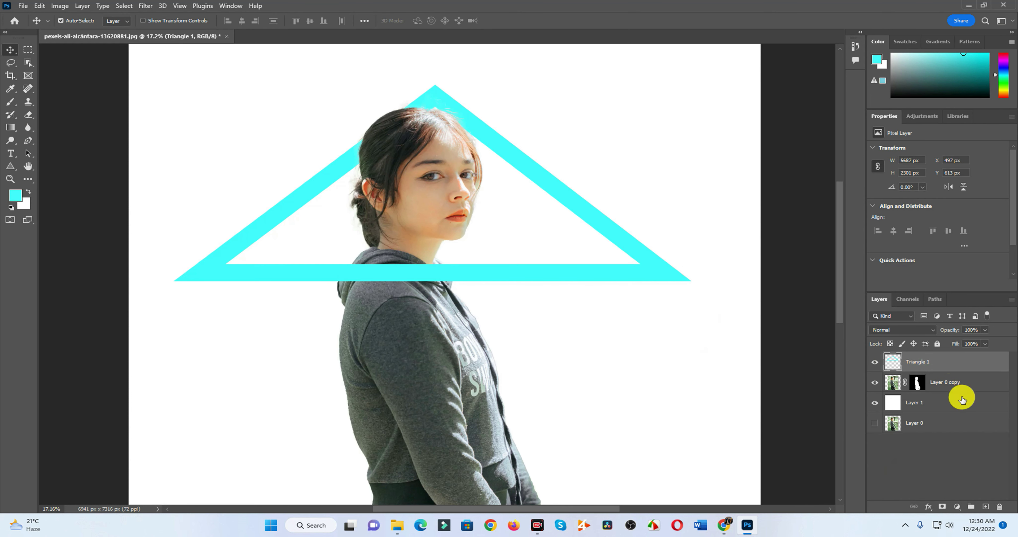
Try Satin, Stroke, and Bevel & Emboss with Texture on Triangle 1
double_click(947, 365)
click(555, 280)
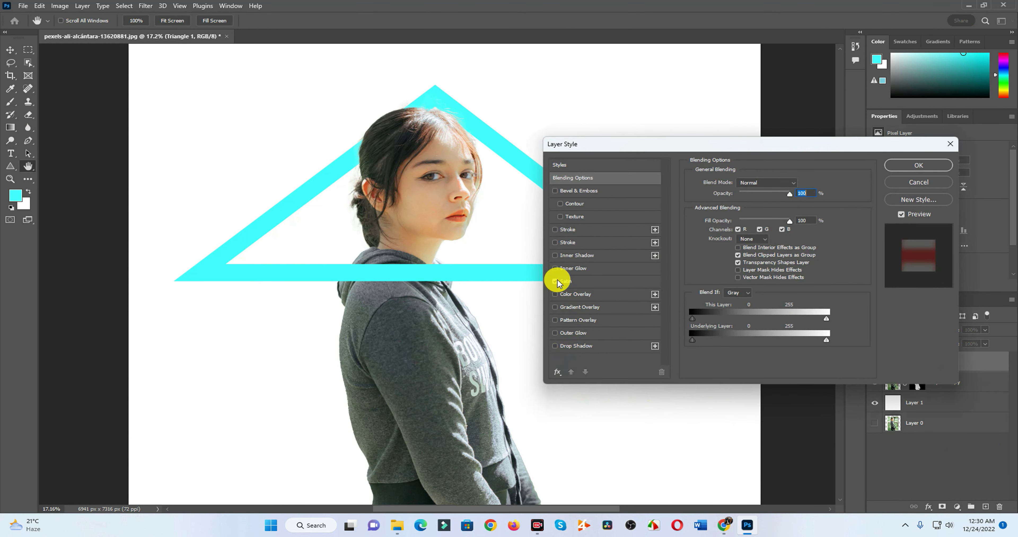
click(555, 242)
click(554, 230)
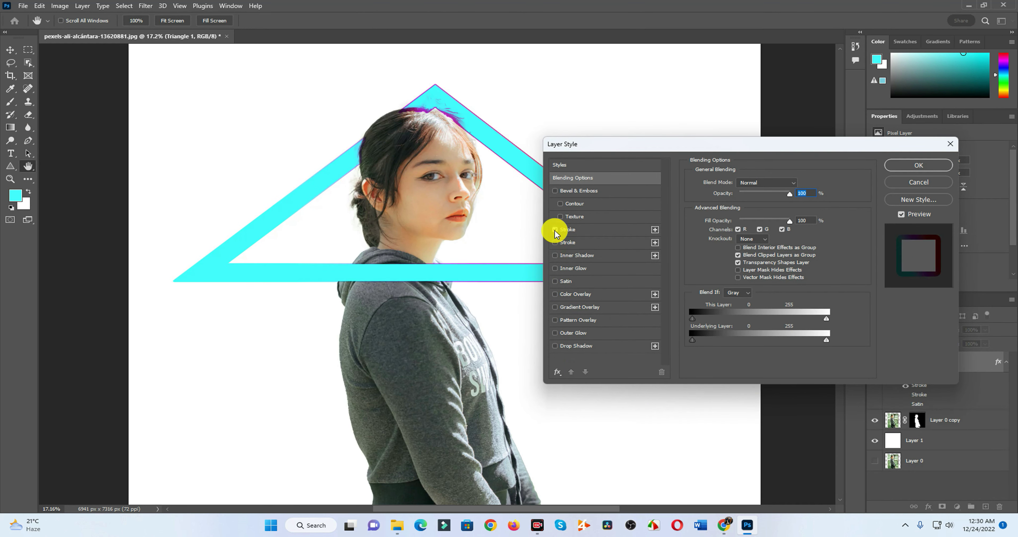
click(555, 230)
click(555, 191)
click(560, 216)
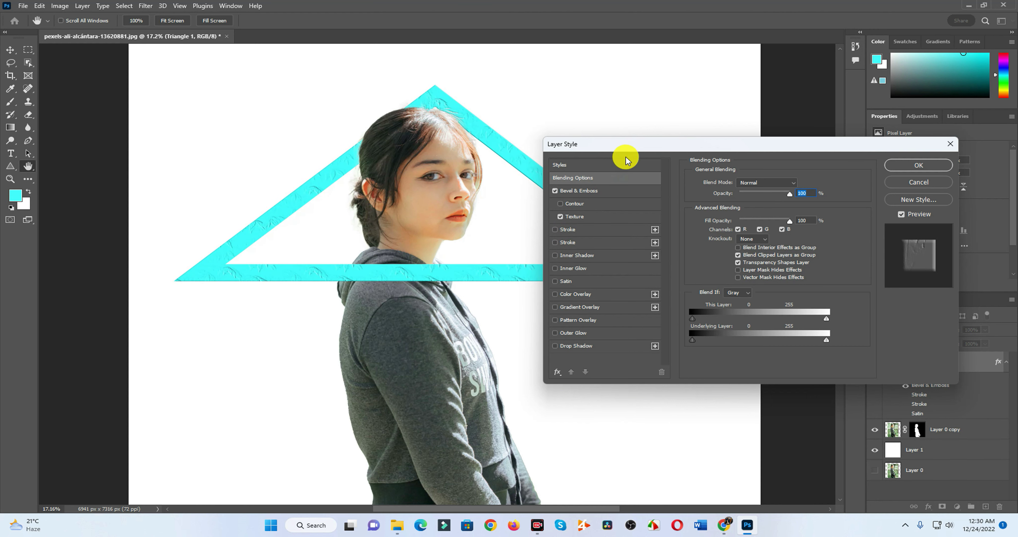
Preview a 147% bevel depth, then remove all effects and close Layer Style
mouse_move(627, 147)
mouse_down()
mouse_move(788, 141)
mouse_move(690, 168)
mouse_up()
click(652, 210)
mouse_move(802, 224)
mouse_down()
mouse_move(840, 222)
mouse_move(804, 225)
mouse_move(813, 243)
mouse_move(799, 245)
mouse_up()
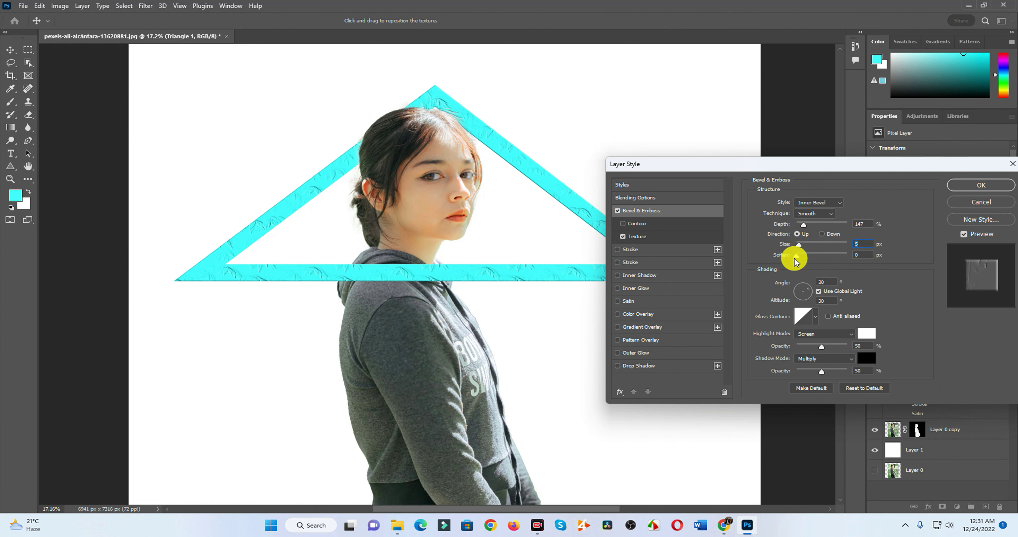
click(618, 211)
click(981, 185)
click(145, 5)
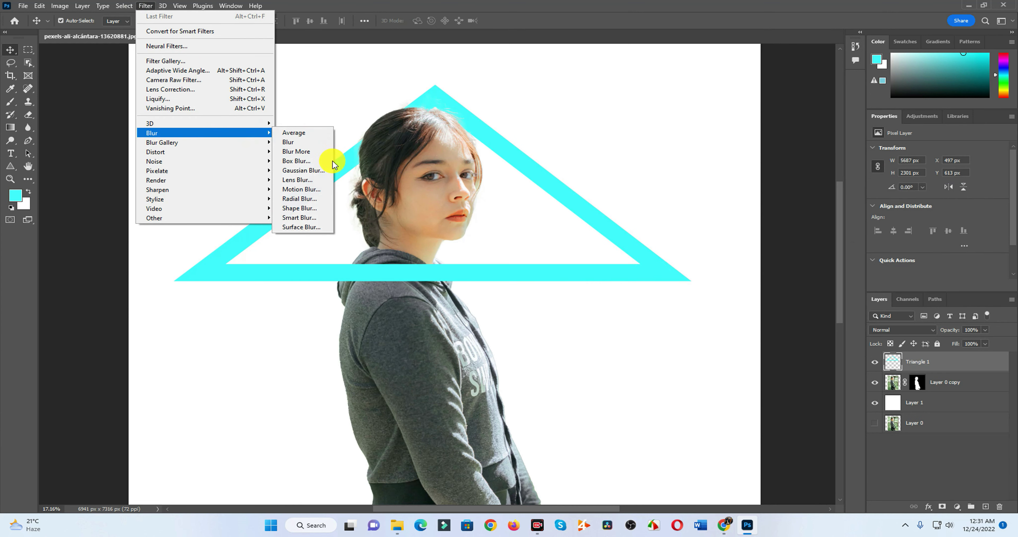
Duplicate Triangle 1 and give the original a 49.8 px Gaussian Blur
click(312, 184)
drag(589, 266, 576, 268)
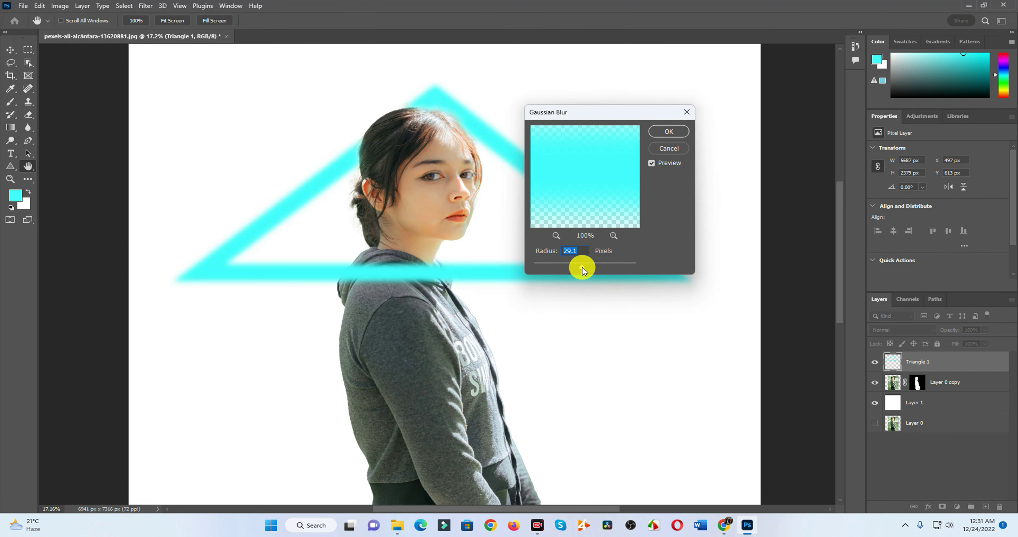
key(Escape)
key(ctrl+j)
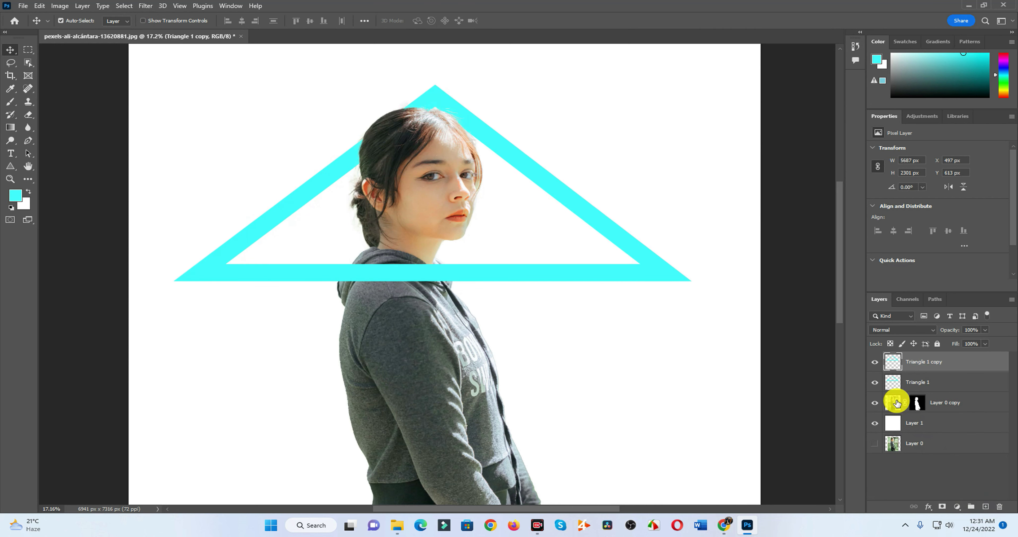
click(912, 382)
click(875, 382)
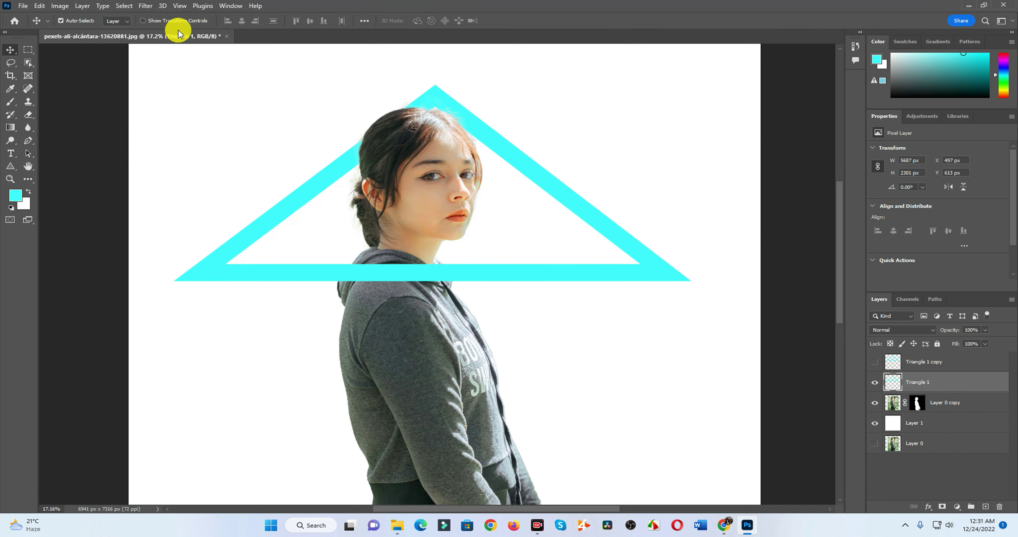
click(146, 6)
click(315, 174)
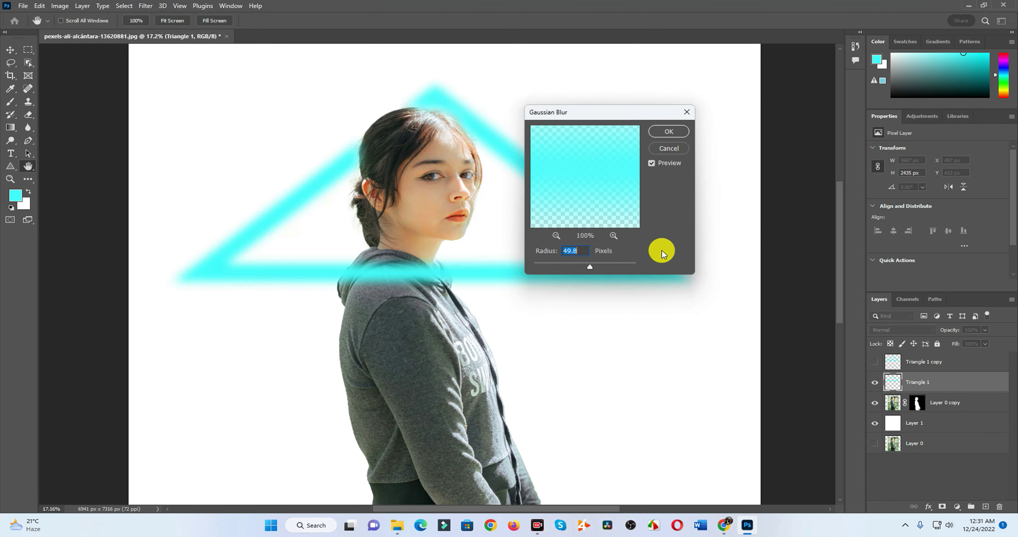
click(668, 132)
Duplicate the sharp copy, apply Radial Blur to one copy, and hide it
click(874, 362)
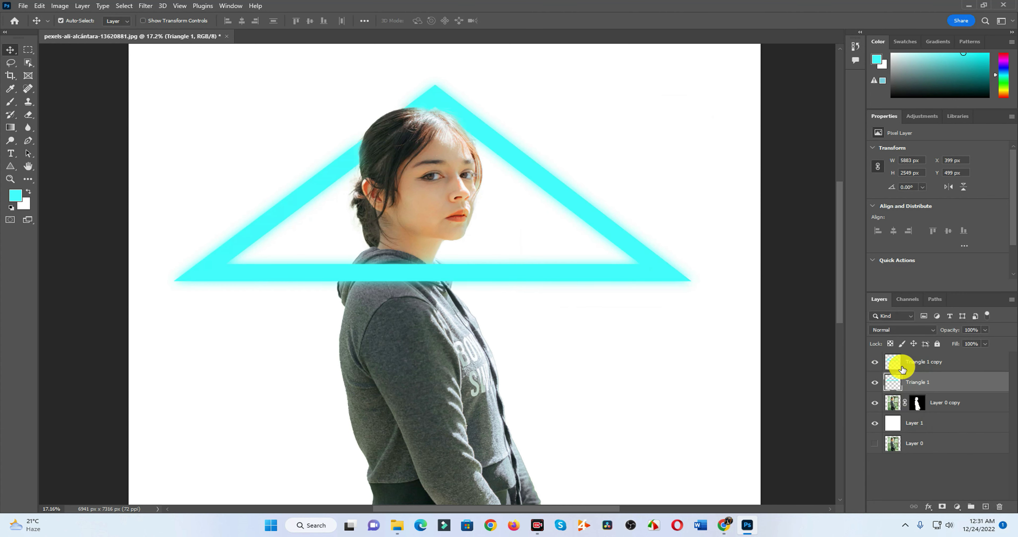
drag(902, 368, 984, 506)
click(928, 384)
click(874, 361)
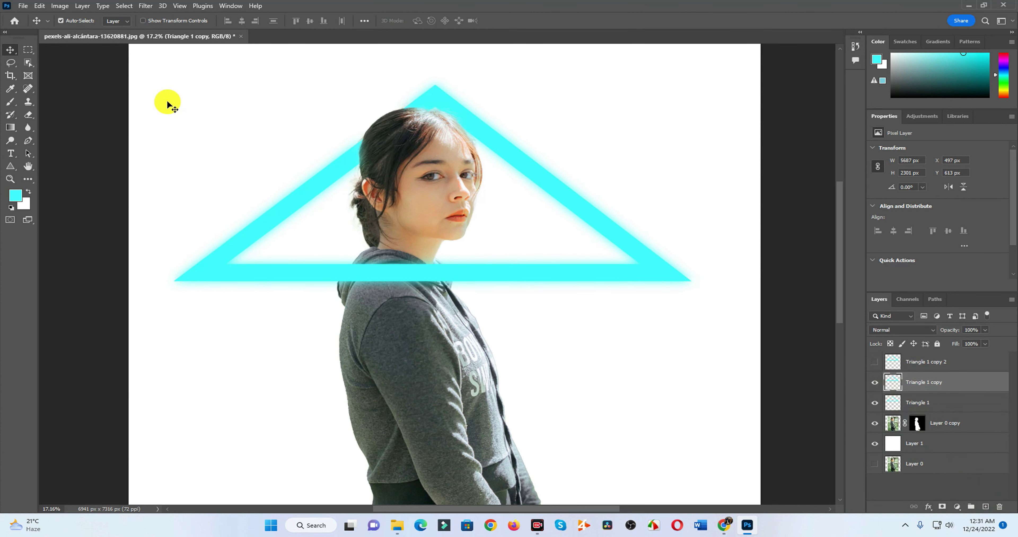
click(146, 6)
mouse_move(151, 132)
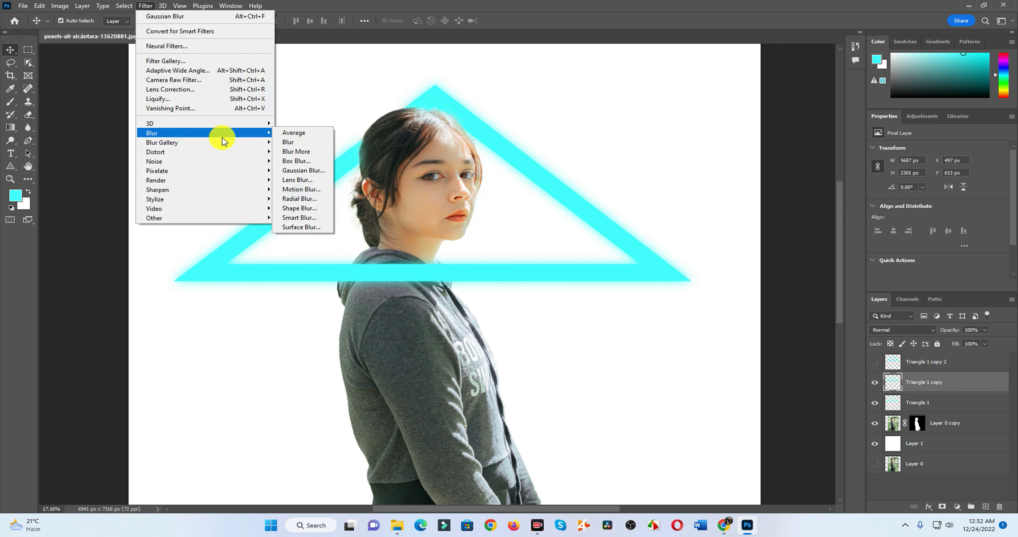
click(316, 196)
click(543, 149)
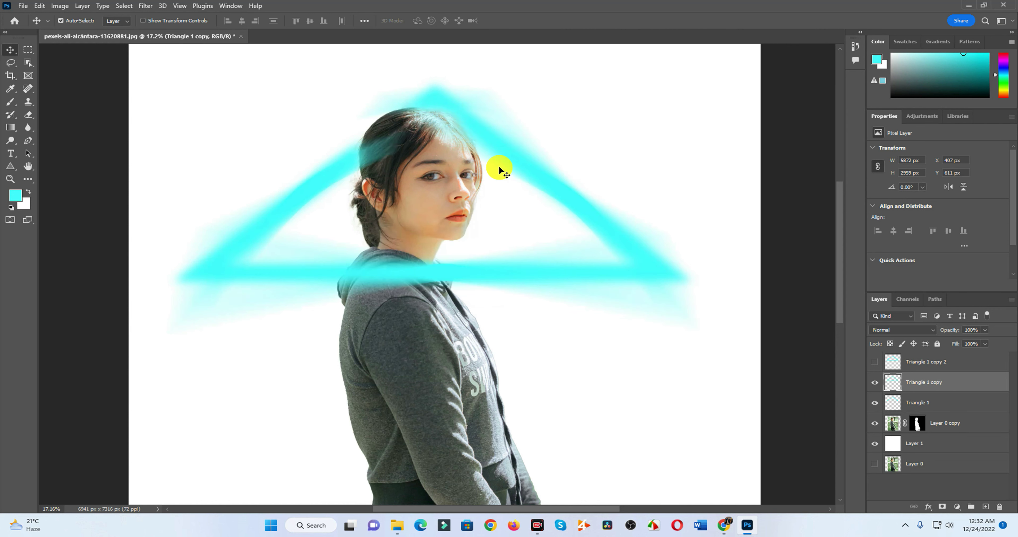
click(874, 362)
click(926, 361)
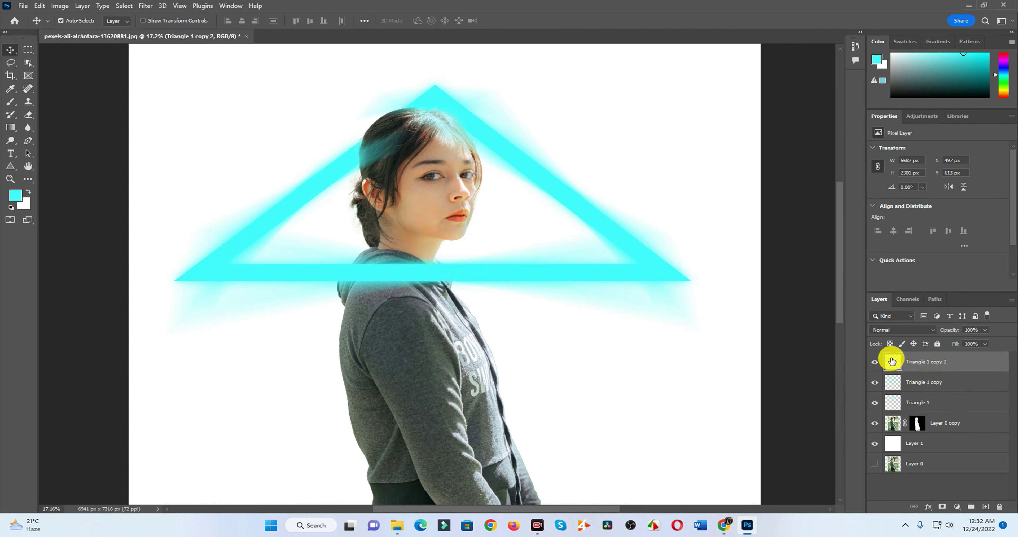
click(873, 383)
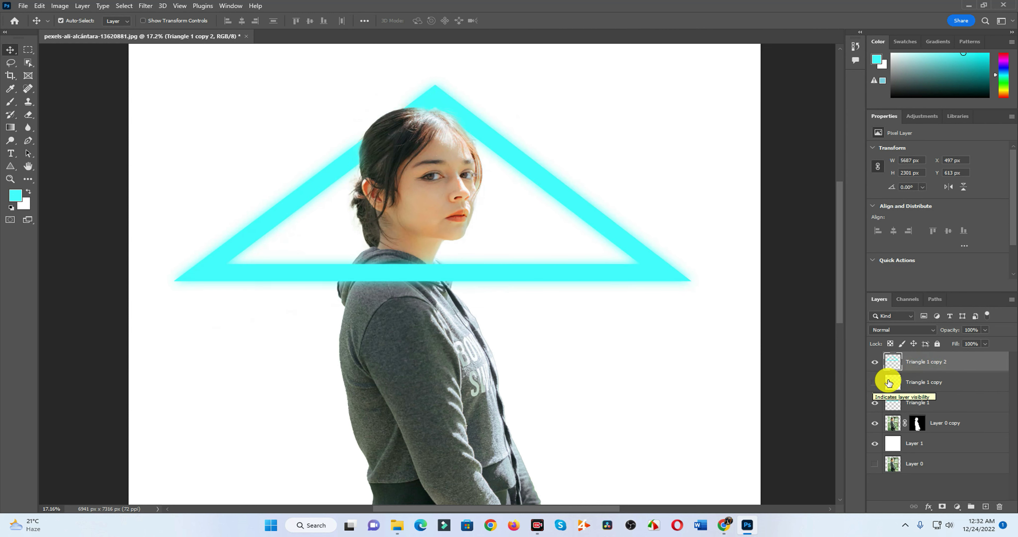
Add an Inner Glow with choke and size 0 to Triangle 1 copy 2
double_click(966, 362)
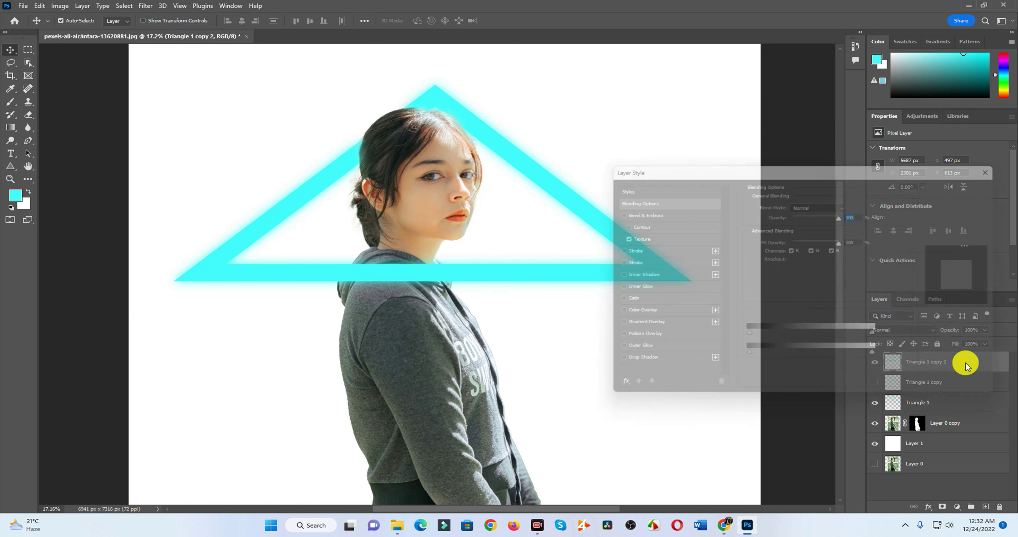
click(617, 288)
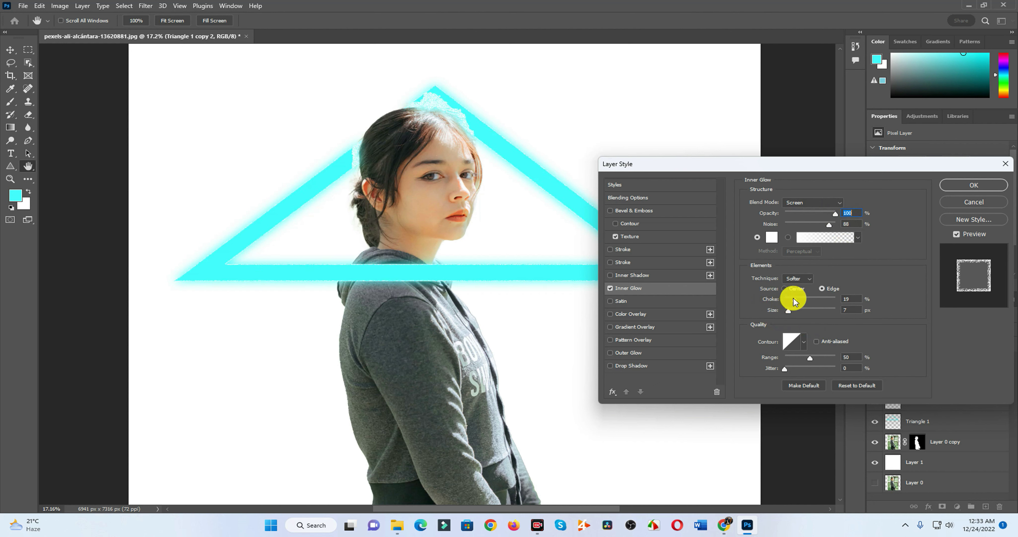
drag(794, 301, 757, 313)
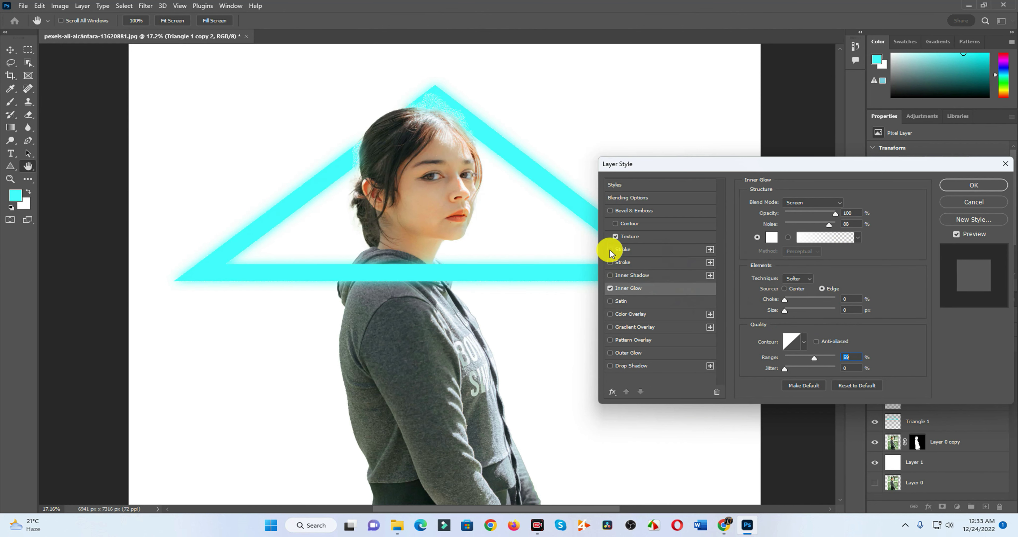
click(627, 301)
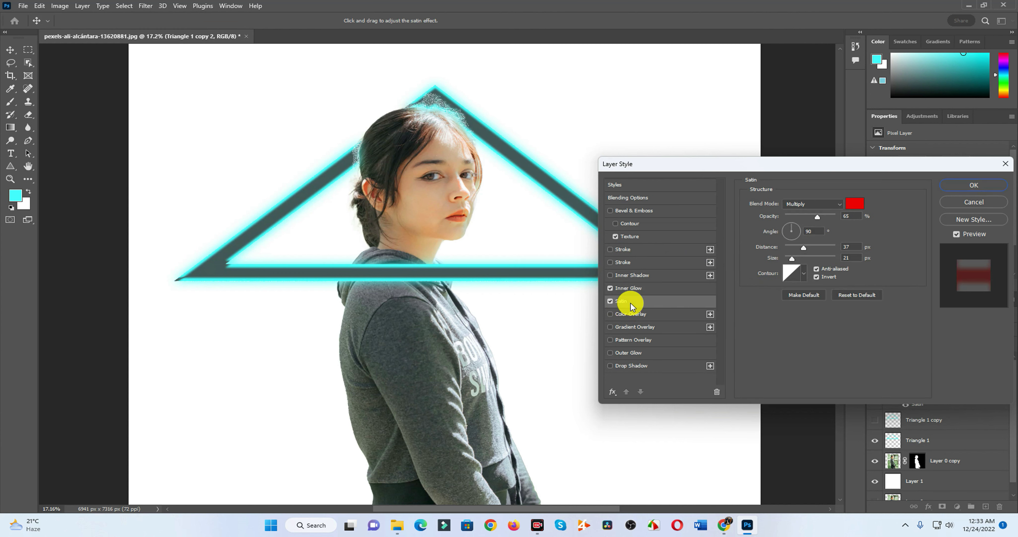
click(613, 316)
click(636, 328)
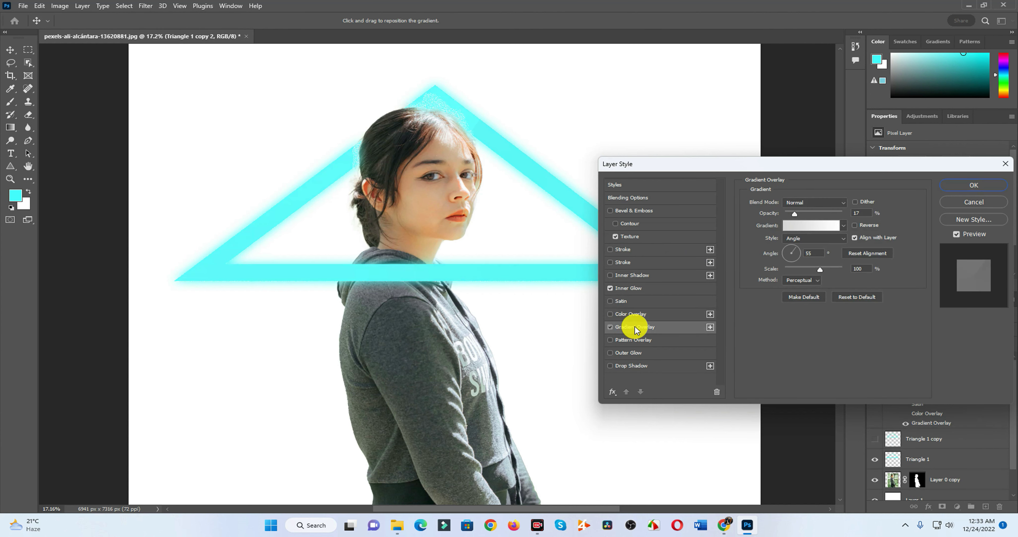
Add a blue #4180ff Outer Glow and apply the layer styles
click(636, 353)
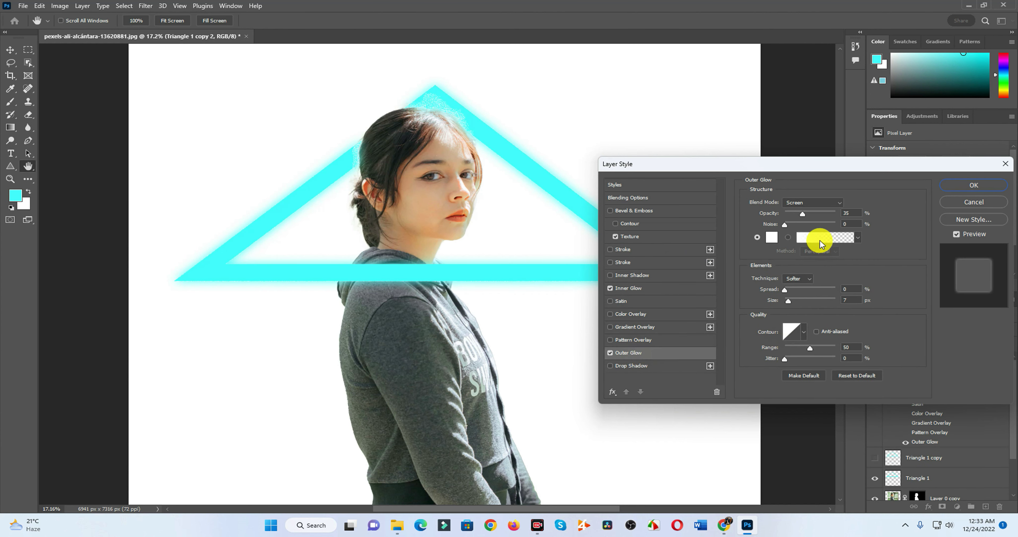
click(771, 237)
click(780, 186)
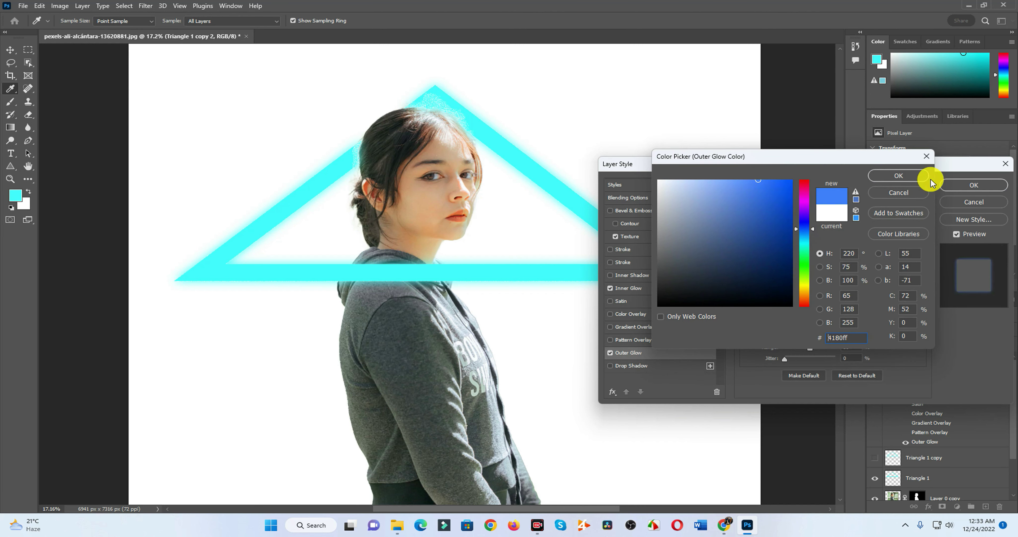
click(845, 175)
click(804, 332)
key(Return)
key(Return)
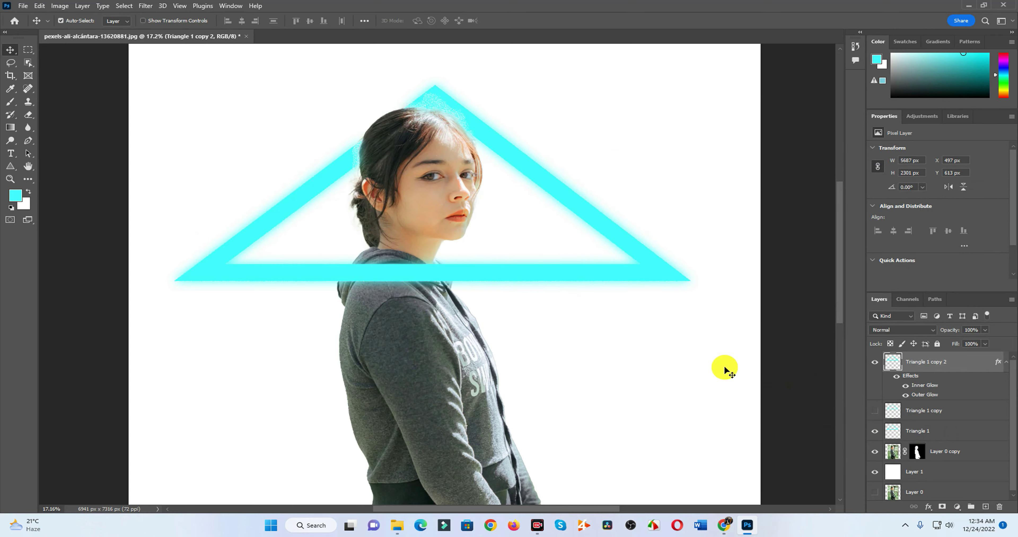
Try a red fill on Layer 1, undo it, and hide all other layers
scroll(522, 290, down, 5)
scroll(559, 348, up, 4)
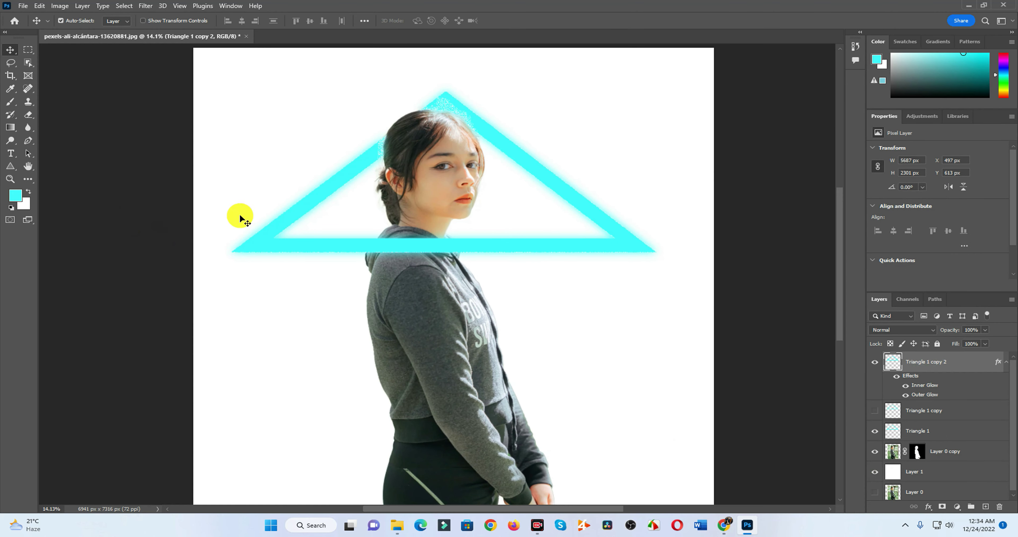
click(15, 195)
drag(804, 267, 806, 181)
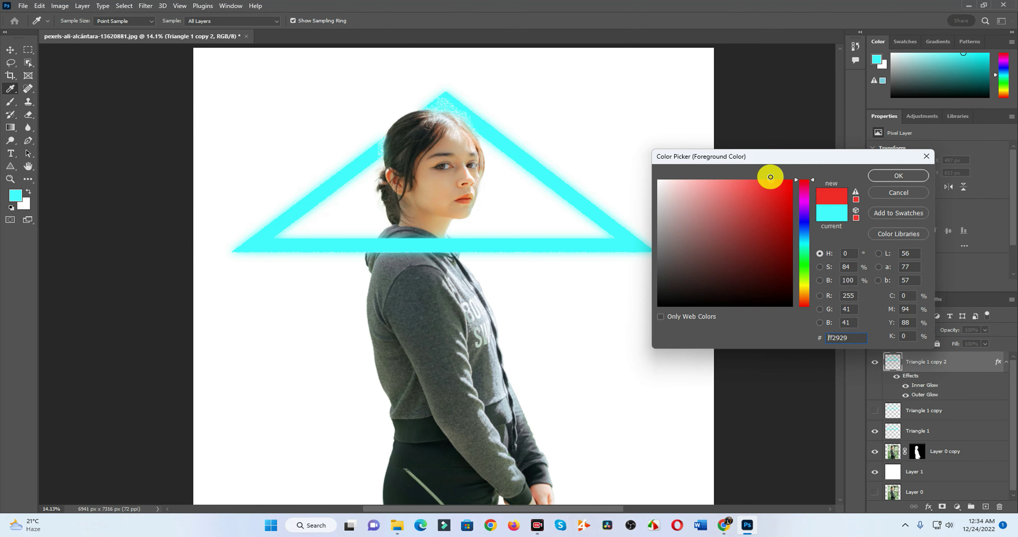
click(907, 176)
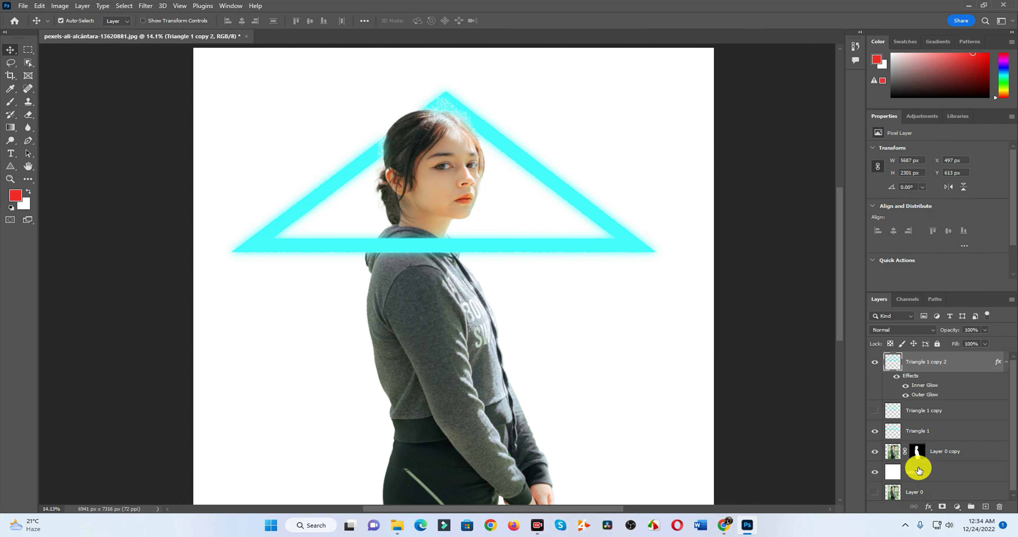
click(918, 470)
key(alt+BackSpace)
key(ctrl+z)
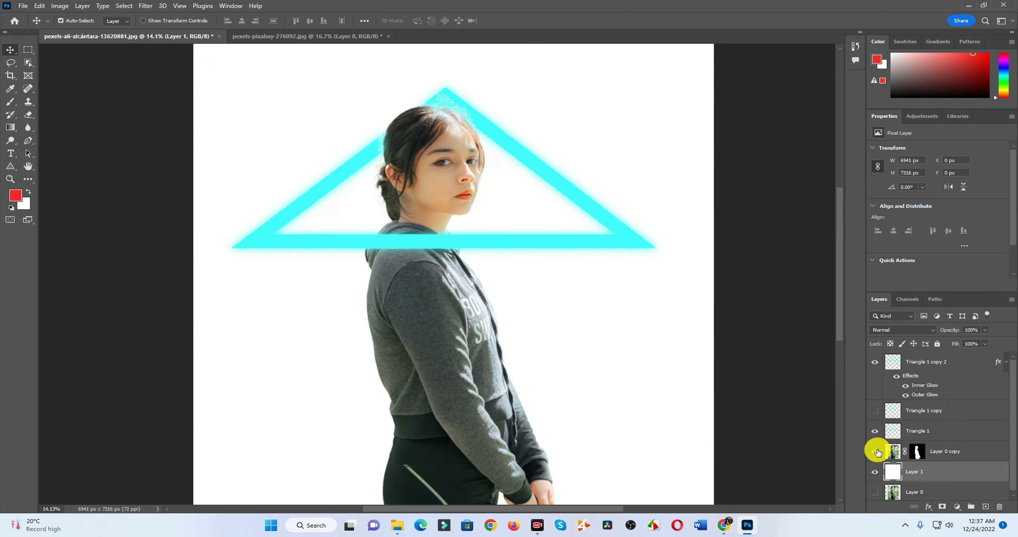
alt+click(874, 471)
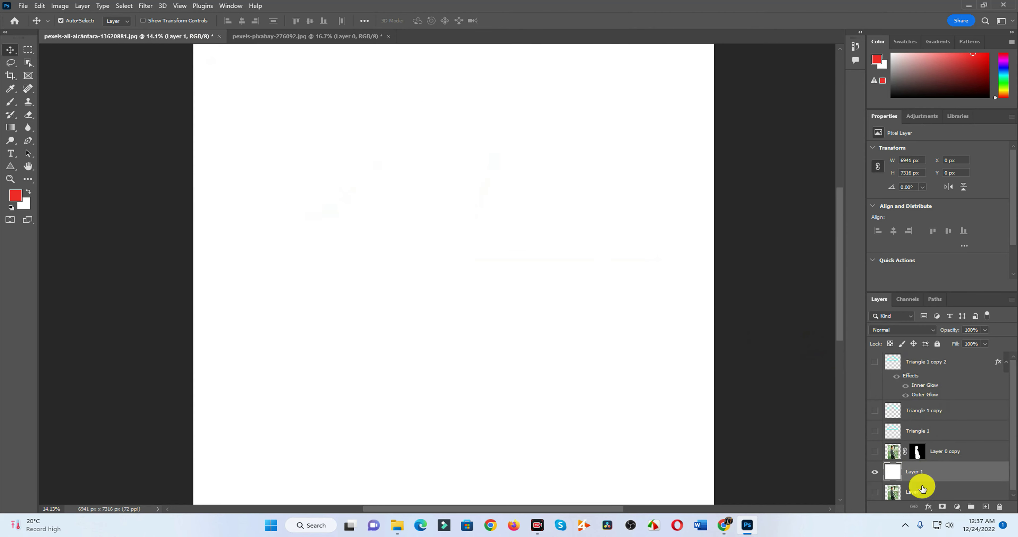
Paste the archway photo and Free Transform its corners to fill the canvas
key(ctrl+v)
key(ctrl+t)
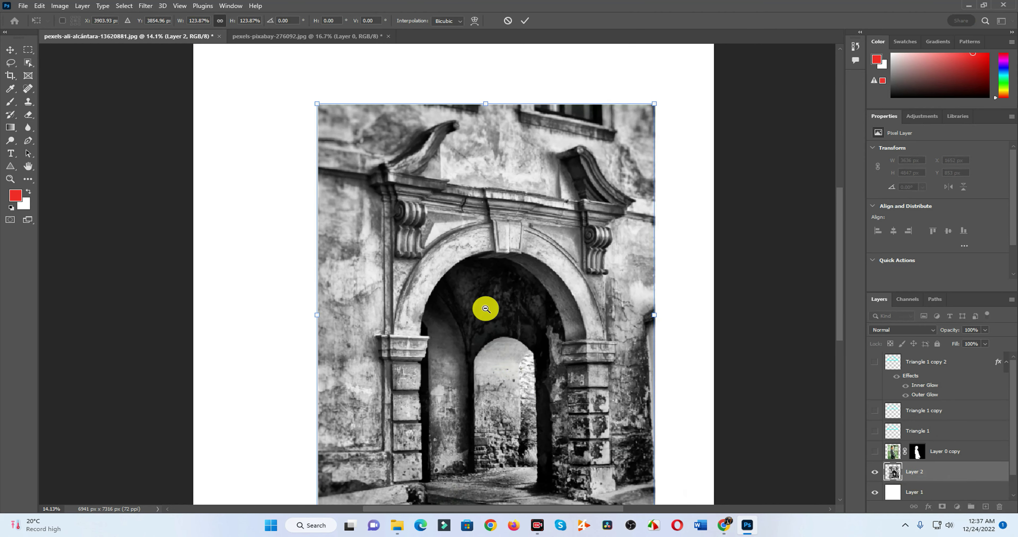
scroll(484, 306, down, 1)
drag(308, 91, 259, 105)
drag(612, 91, 662, 110)
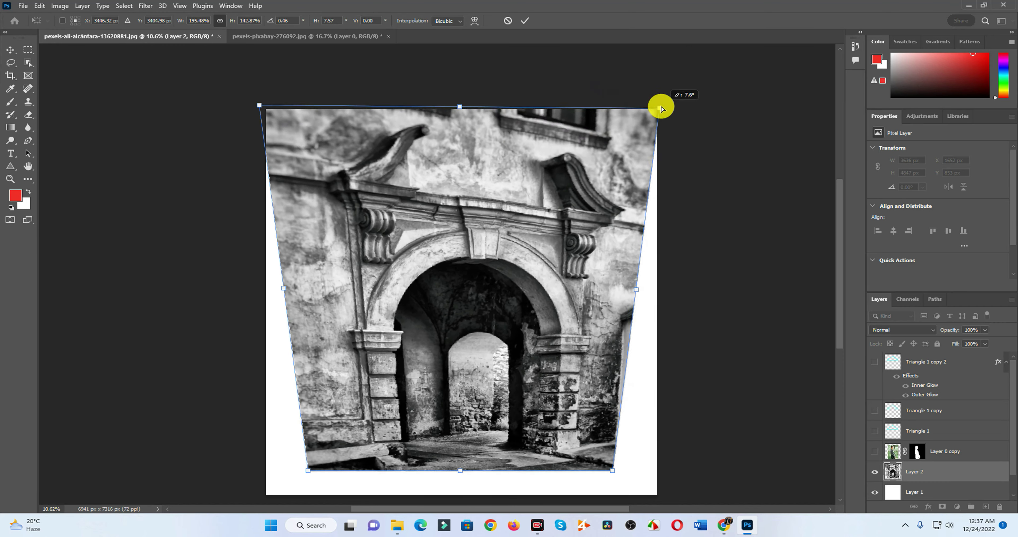
drag(622, 480, 597, 491)
mouse_move(307, 472)
mouse_down()
mouse_move(329, 494)
mouse_move(262, 496)
mouse_up()
drag(599, 496, 658, 496)
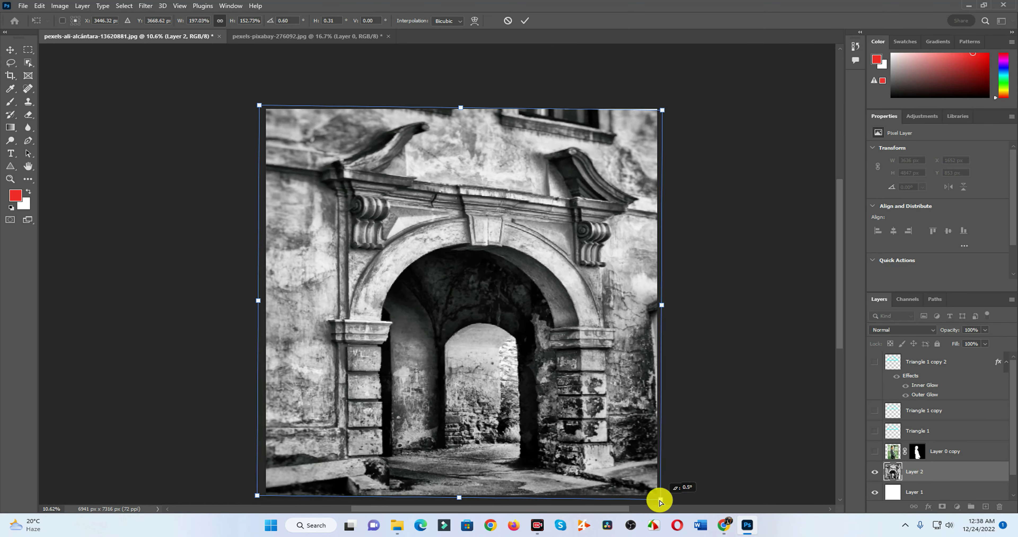
click(11, 49)
Show the girl and triangle layers again, keeping Triangle 1 copy hidden
click(874, 451)
drag(875, 431, 877, 344)
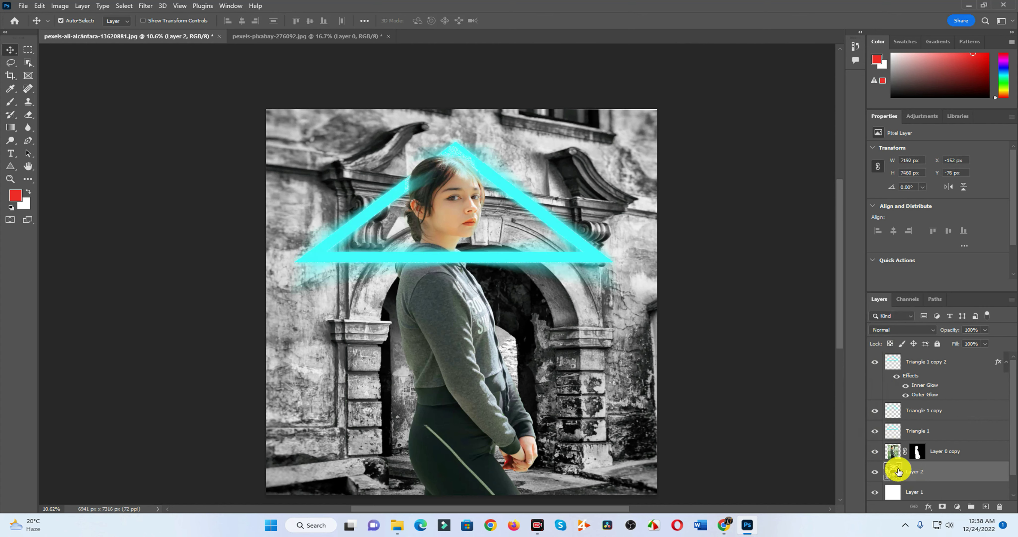
click(874, 411)
Darken Layer 0 copy with a Curves pull-down, then add Layer 3 above Triangle 1 copy 2
scroll(579, 220, up, 3)
scroll(596, 299, down, 2)
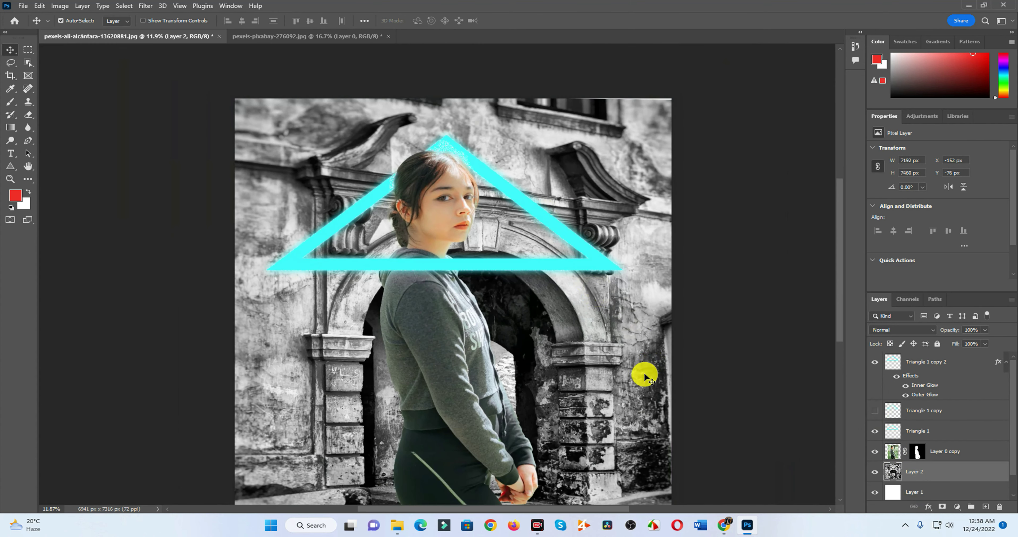
click(939, 450)
key(ctrl+m)
drag(757, 231, 755, 237)
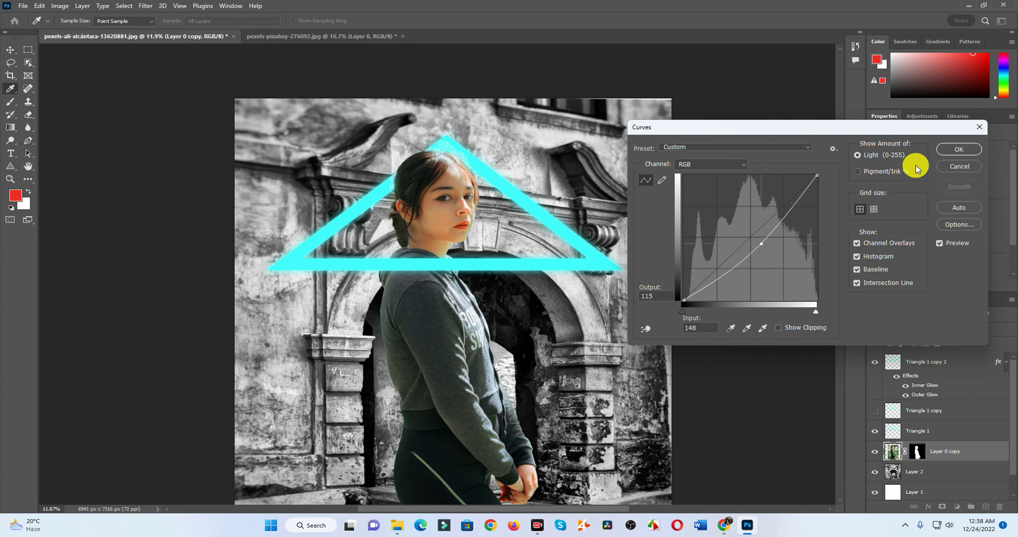
click(959, 149)
click(925, 362)
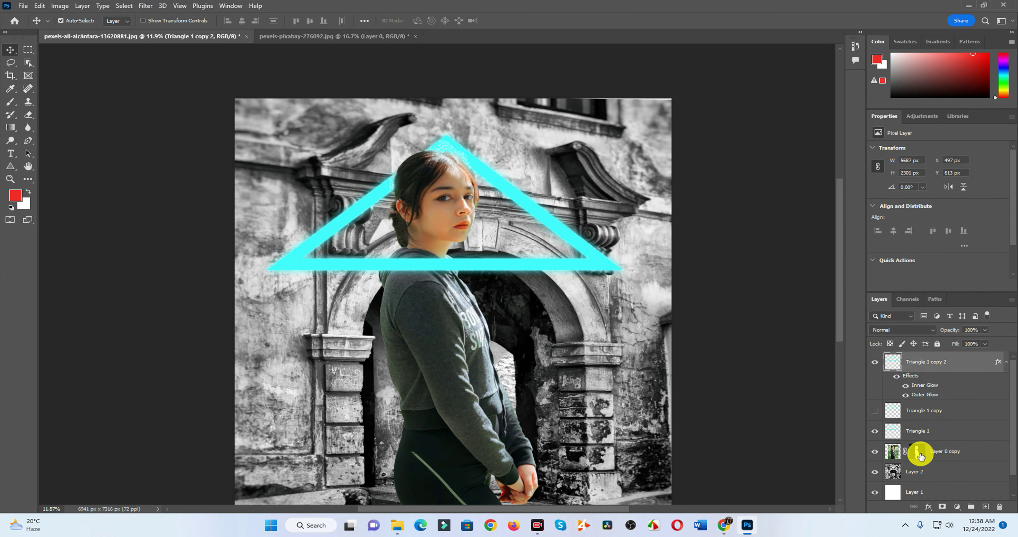
click(972, 509)
Paint cyan brush strokes over the girl on Layer 3
key(i)
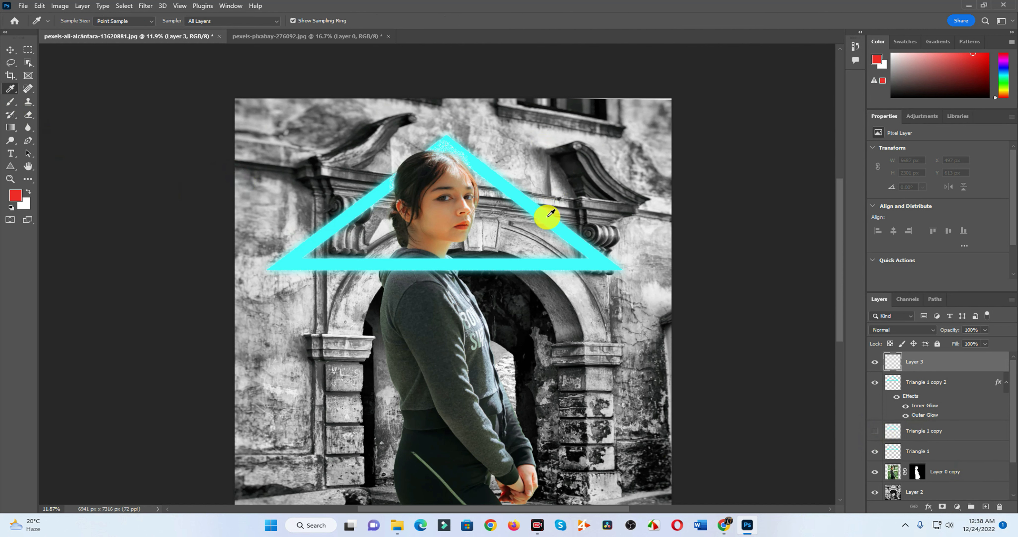
click(546, 215)
click(10, 102)
drag(460, 164, 477, 366)
drag(411, 158, 383, 415)
Redo the cyan stroke over the girl's head, face and shoulder, and set Layer 3 to Multiply
click(927, 333)
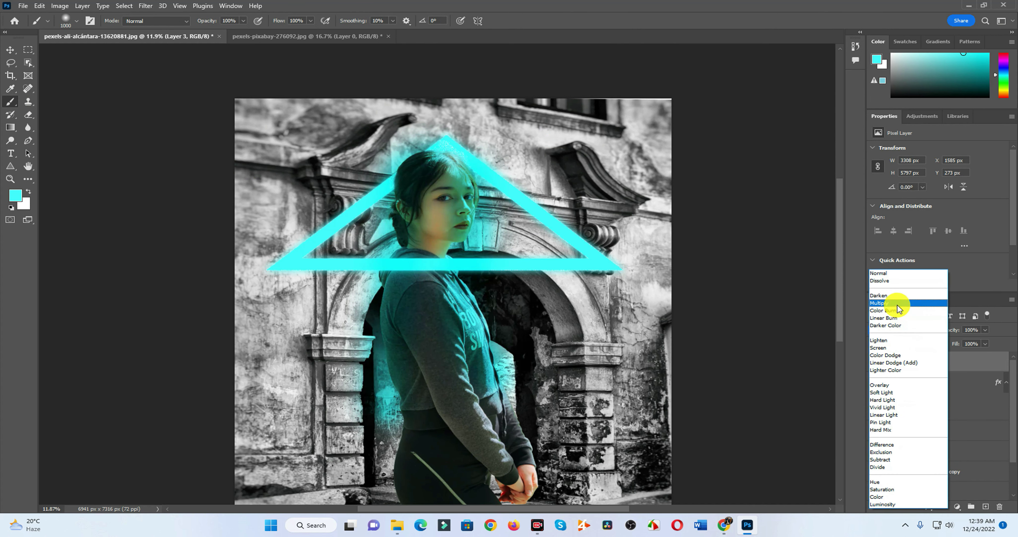
key(Escape)
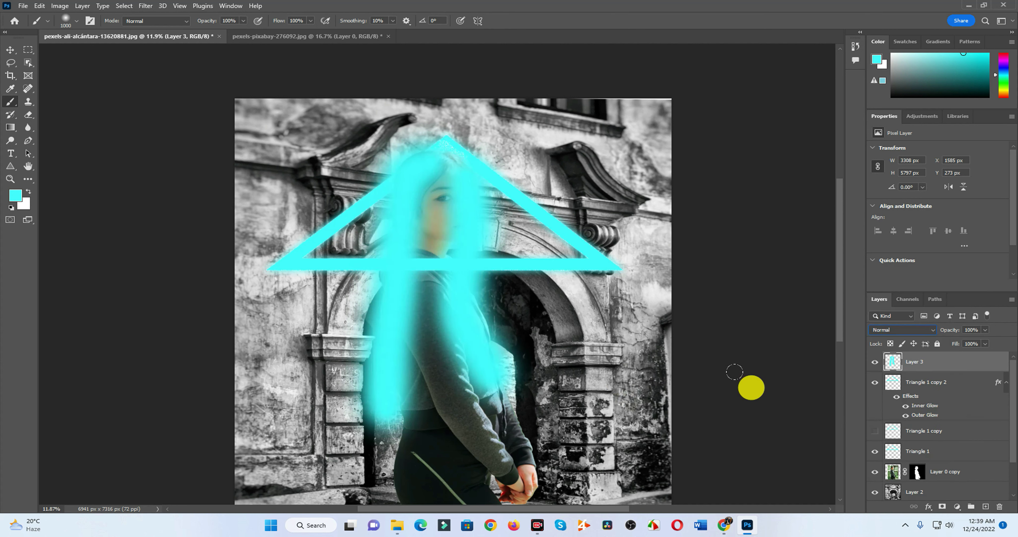
key(ctrl+z)
key(ctrl+z)
mouse_move(432, 194)
mouse_down()
mouse_move(399, 154)
mouse_move(431, 195)
mouse_move(399, 207)
mouse_move(389, 307)
mouse_move(438, 396)
mouse_move(454, 385)
mouse_move(481, 450)
mouse_move(443, 458)
mouse_up()
click(925, 331)
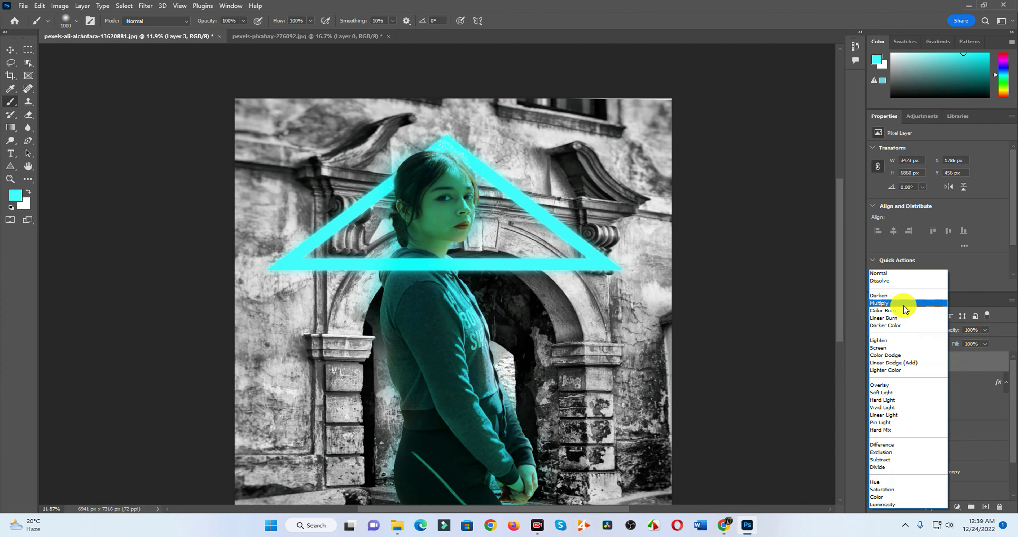
click(903, 303)
Darken the archway background on Layer 2 with a lowered Curves adjustment
click(885, 492)
key(ctrl+m)
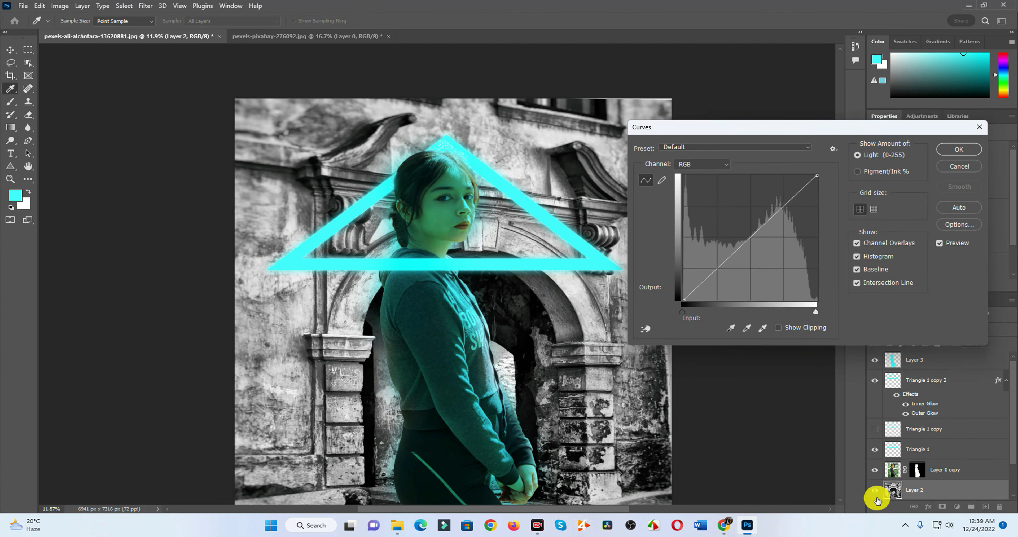
mouse_move(749, 270)
mouse_down()
mouse_move(765, 251)
mouse_move(777, 260)
mouse_up()
click(965, 158)
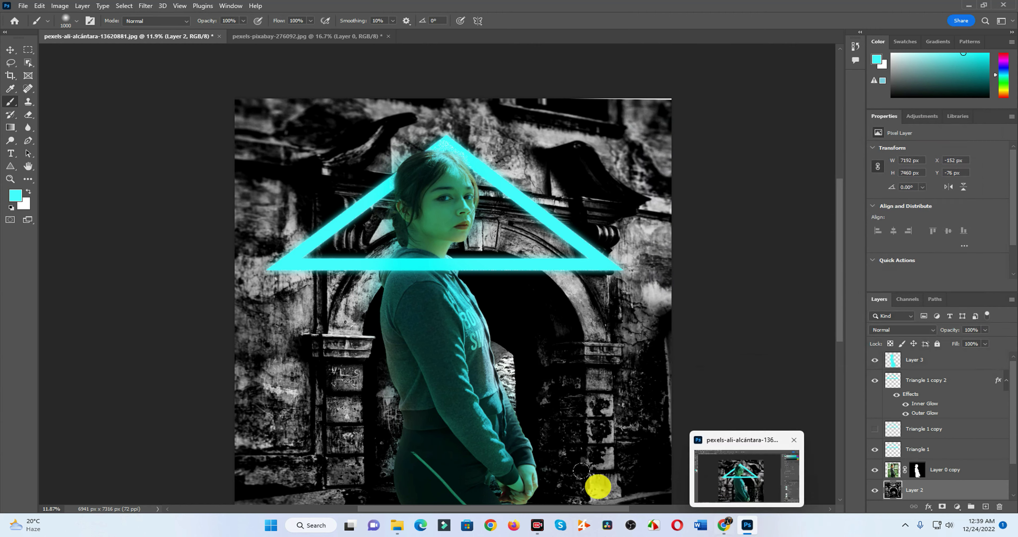
key(v)
scroll(519, 365, up, 1)
scroll(520, 365, down, 2)
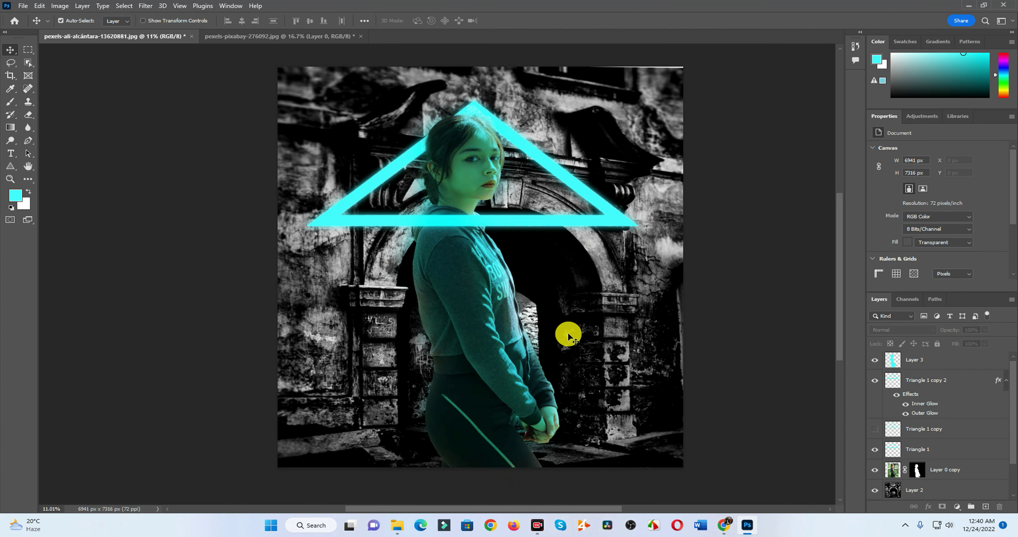